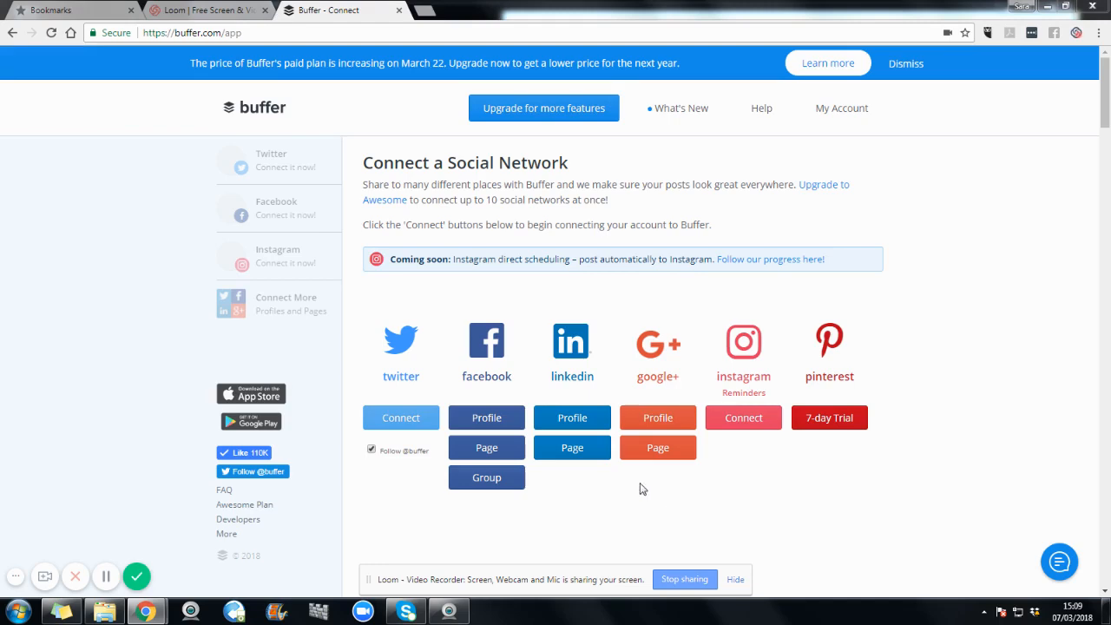
Step: Connect the Green-fingered Vegan Facebook page to Buffer
left_click(497, 447)
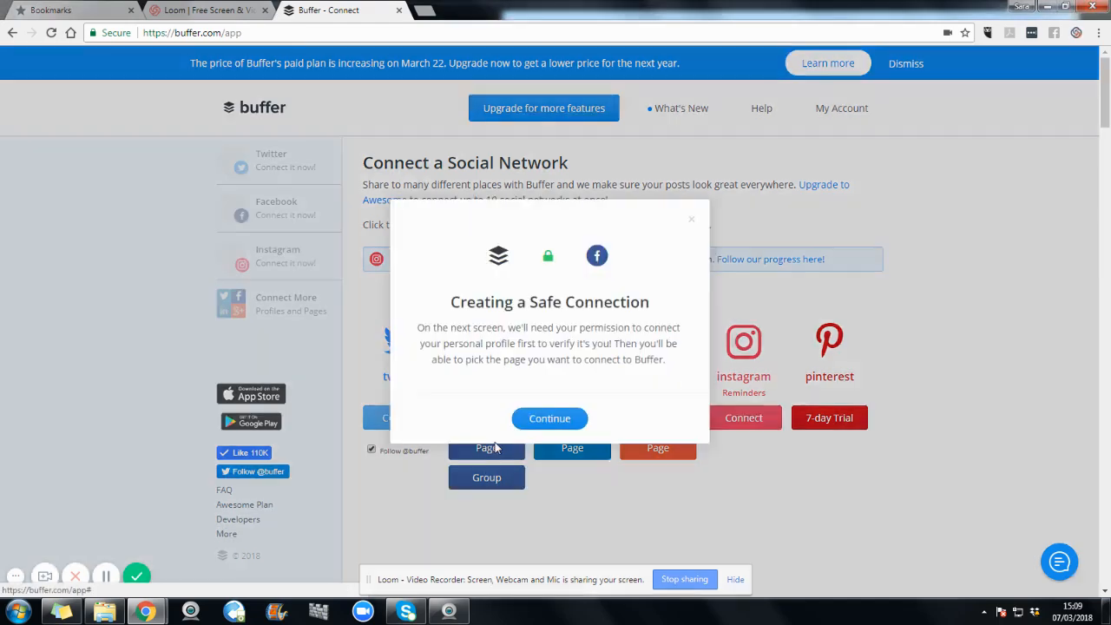
left_click(537, 422)
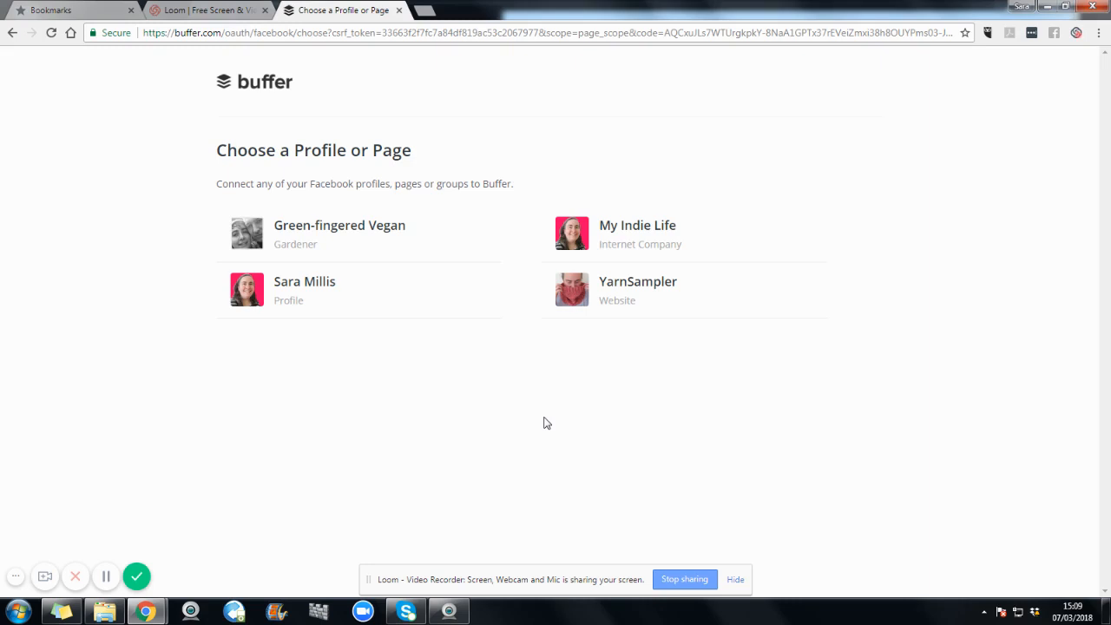
left_click(376, 236)
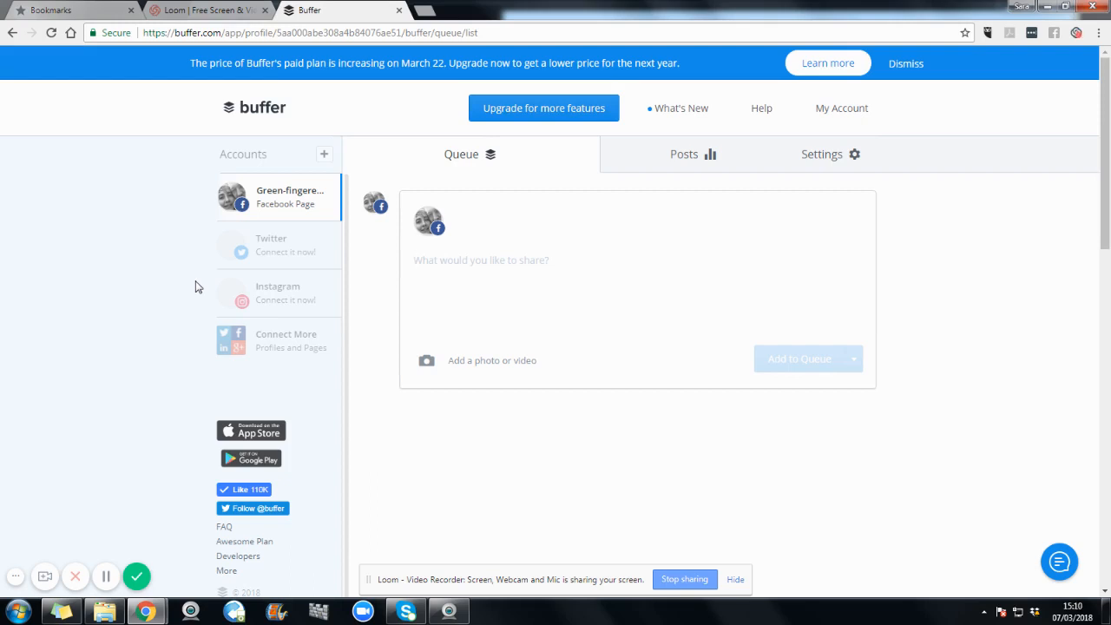
Step: Start connecting an Instagram account and try to log in with its username and password
left_click(268, 299)
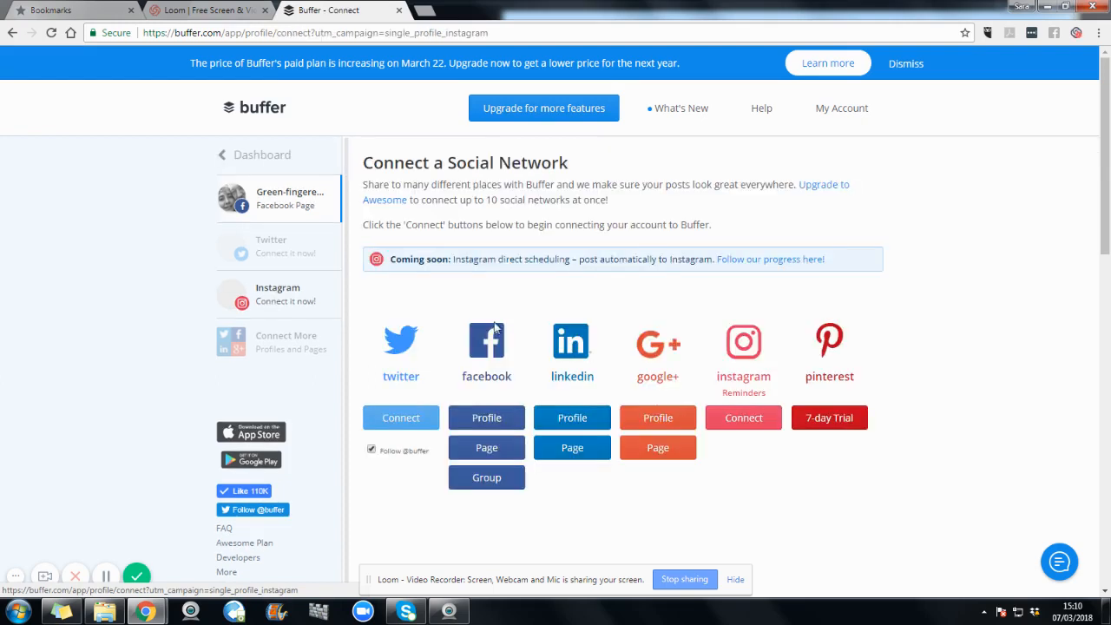
left_click(763, 421)
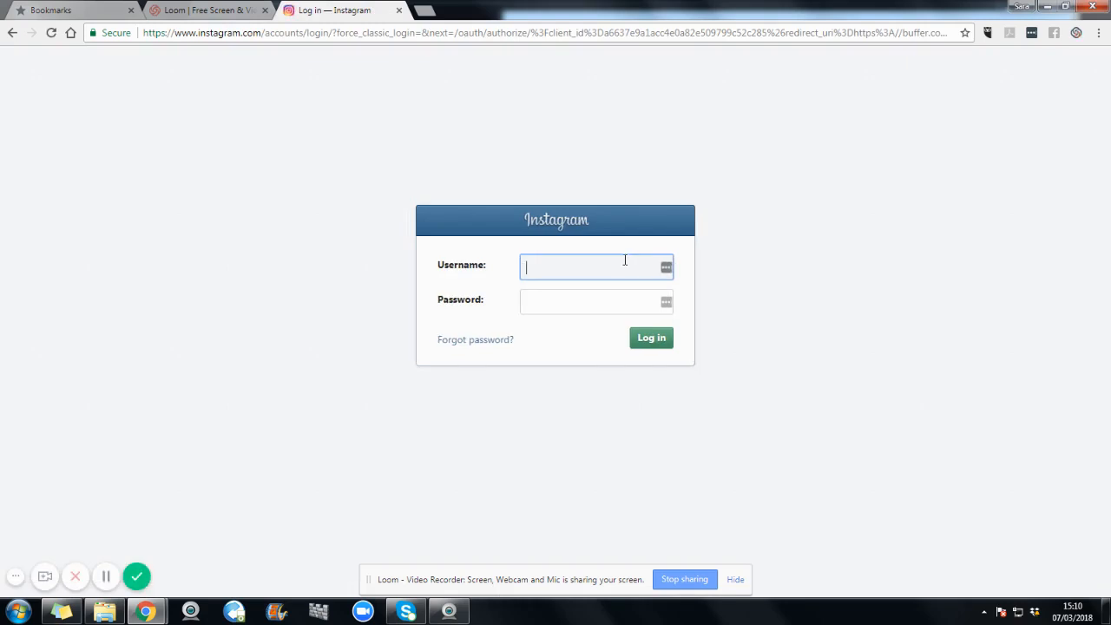
type("GREE")
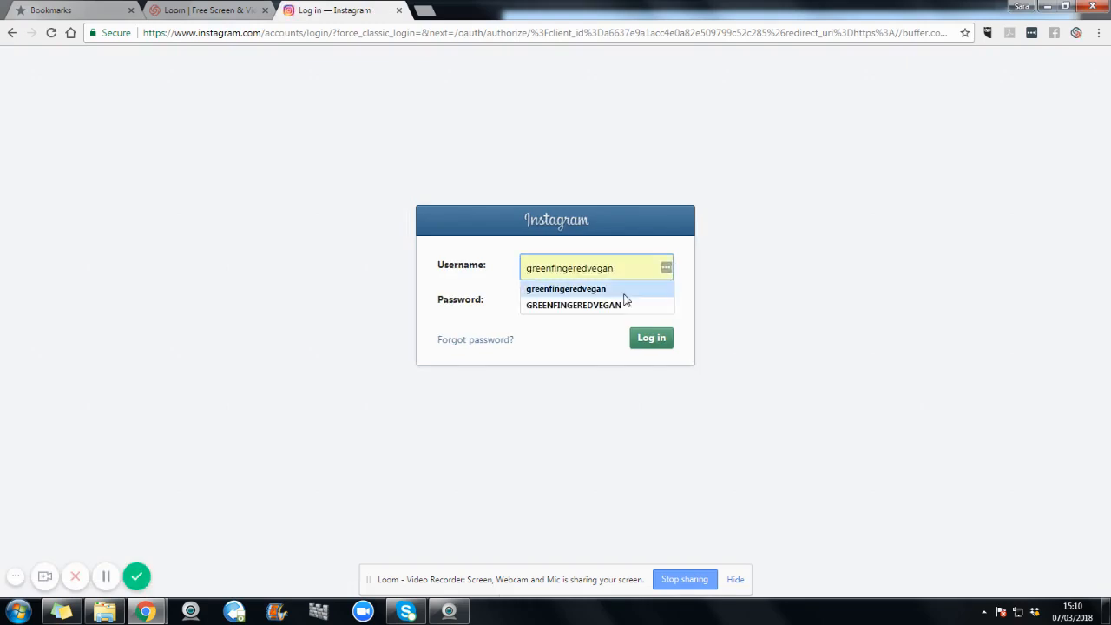
left_click(590, 289)
left_click(566, 303)
type("•••••••••")
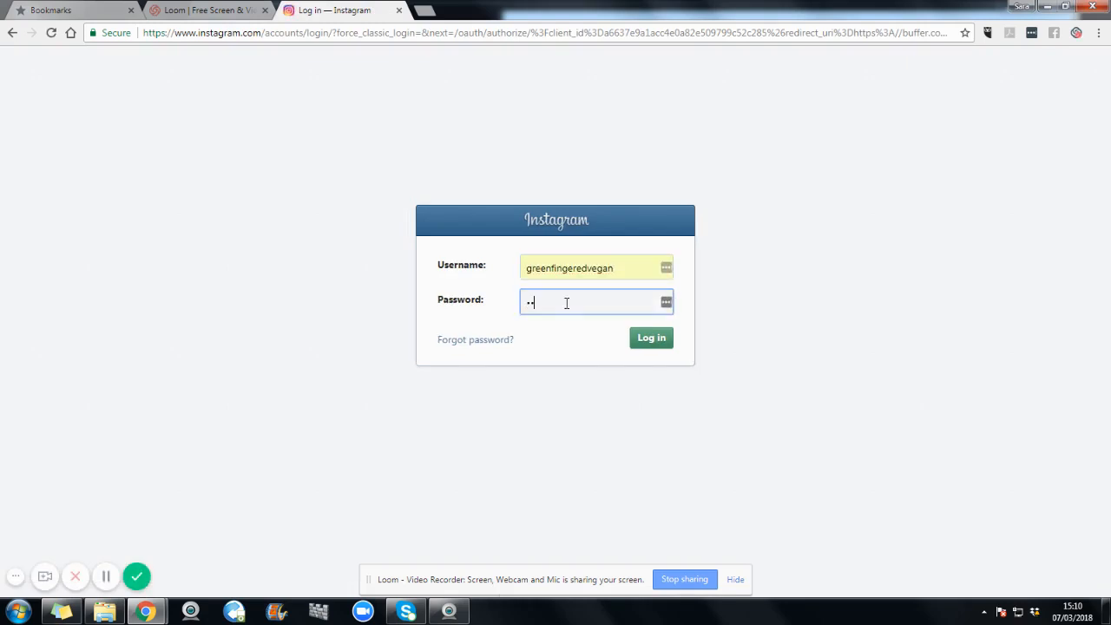
key("Return")
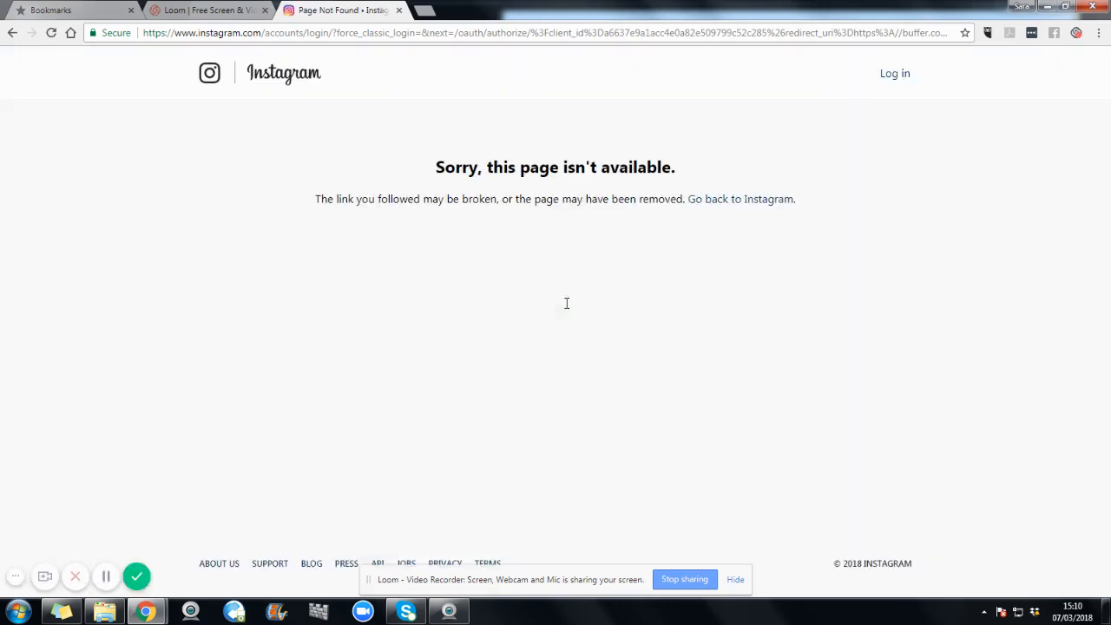
Step: Return to the Instagram login, enter the account password again, and authorize Buffer to access the account
left_click(11, 34)
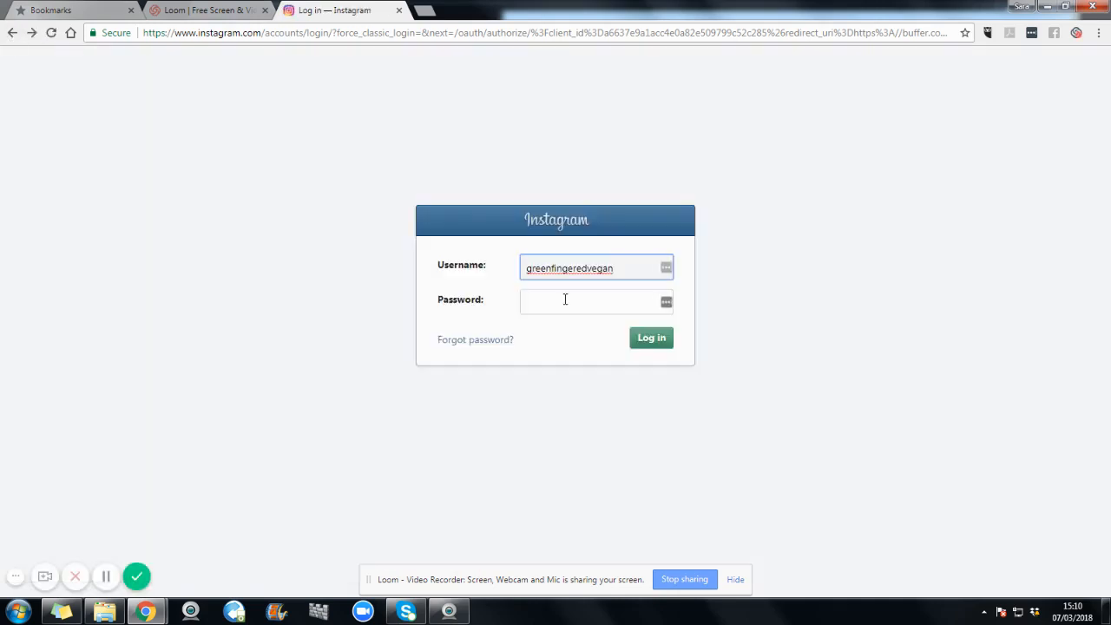
left_click(561, 301)
type("••••••••••")
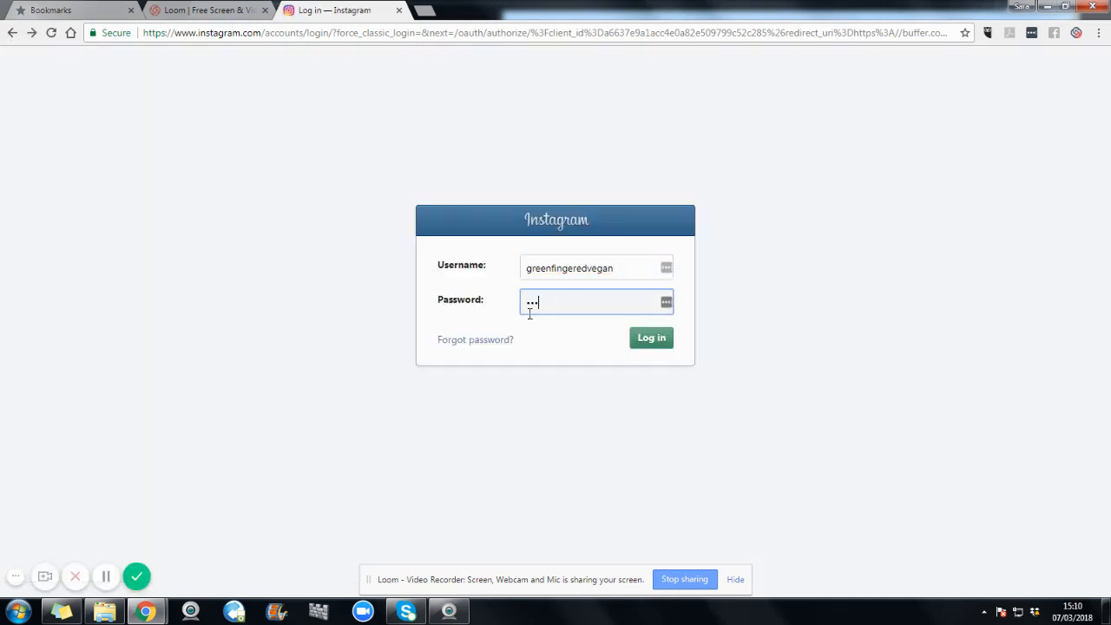
key("Return")
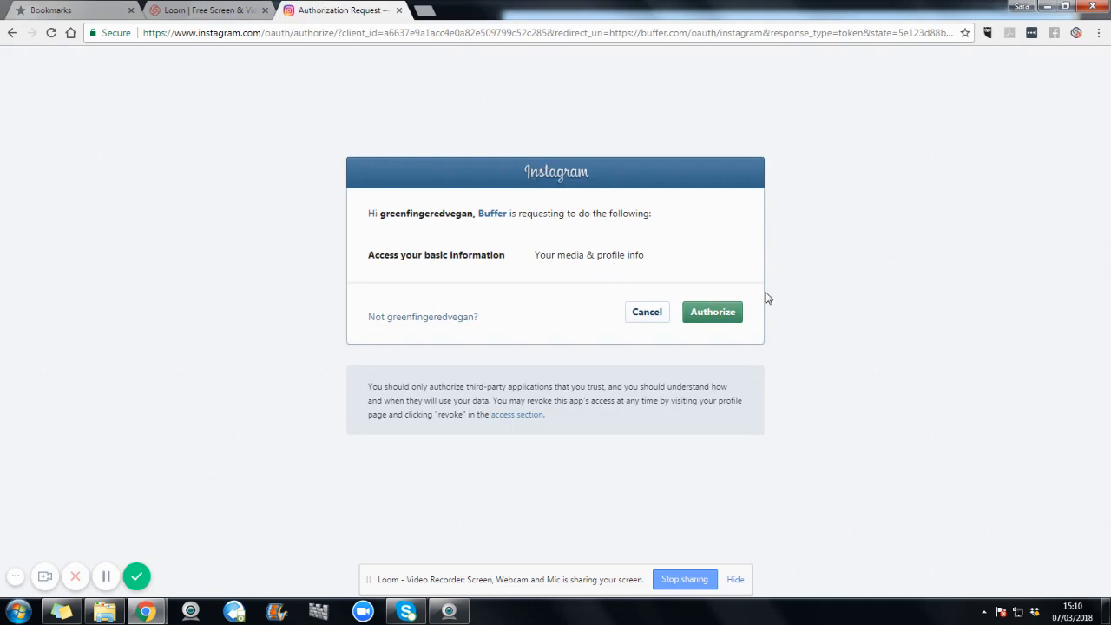
left_click(720, 317)
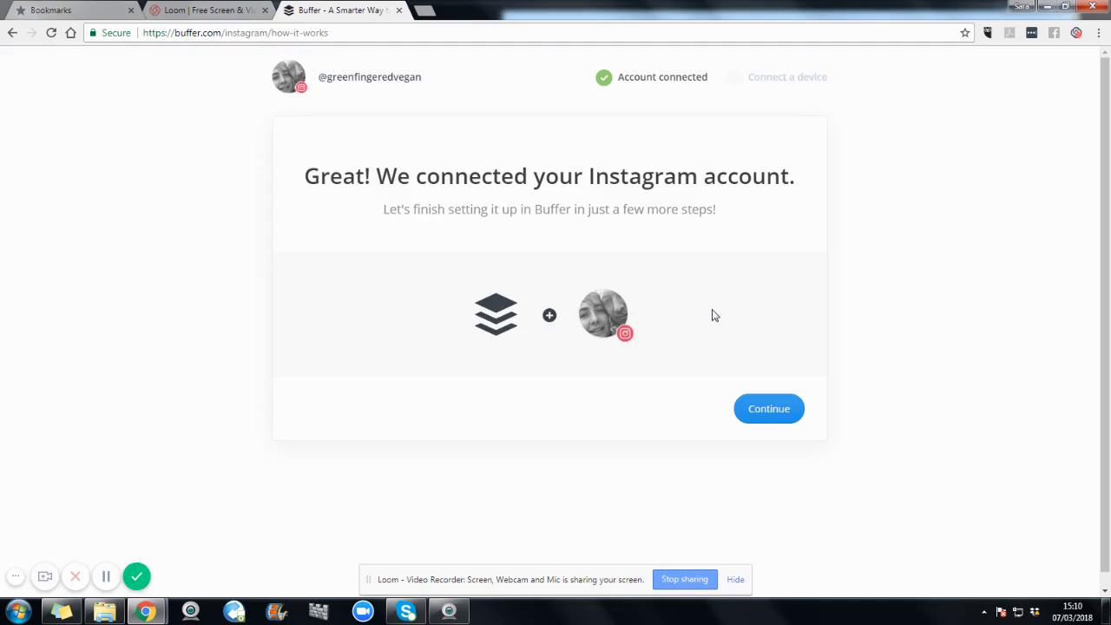
left_click(769, 410)
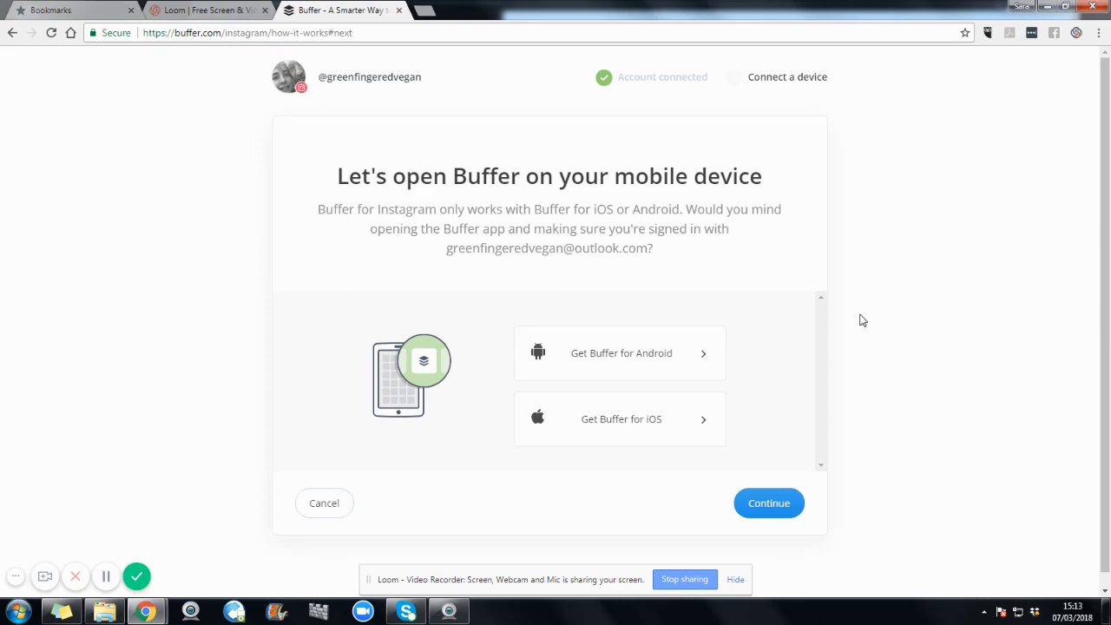
Step: Leave the Instagram mobile device setup and go back to the Facebook page's queue
left_click(12, 35)
left_click(12, 34)
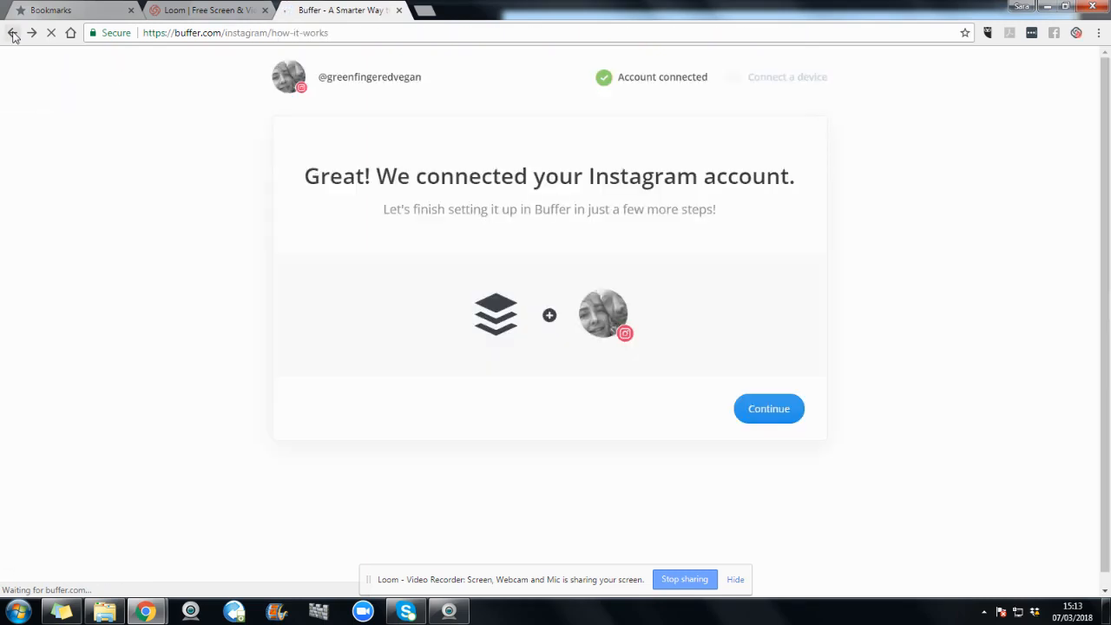
left_click(12, 35)
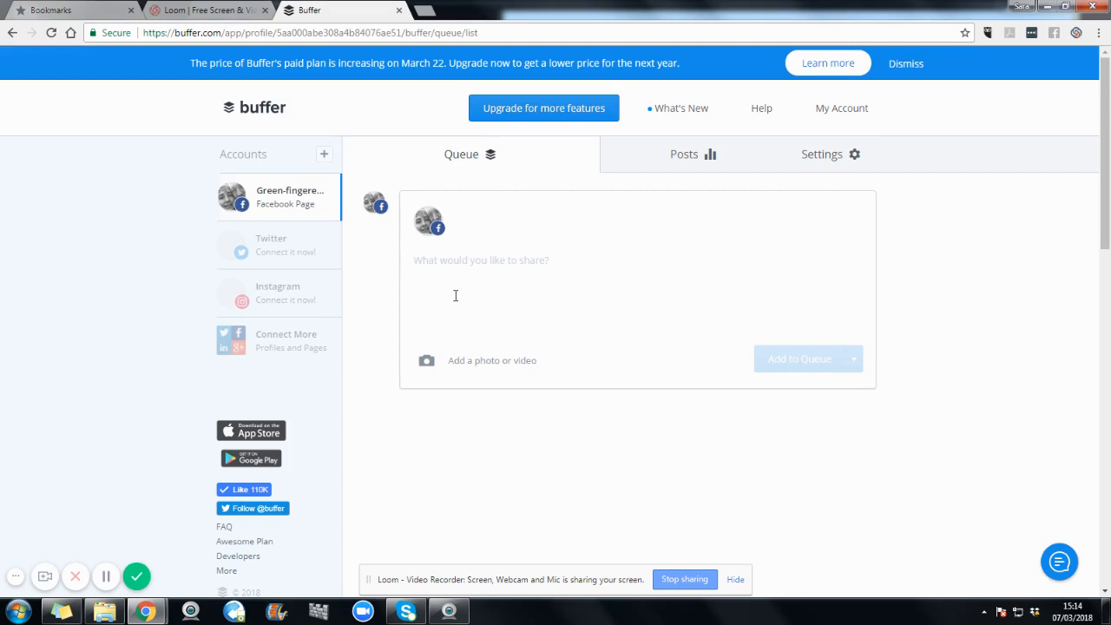
Step: Add a Weekends posting time of 11:15 AM to the Facebook page's posting schedule
left_click(856, 155)
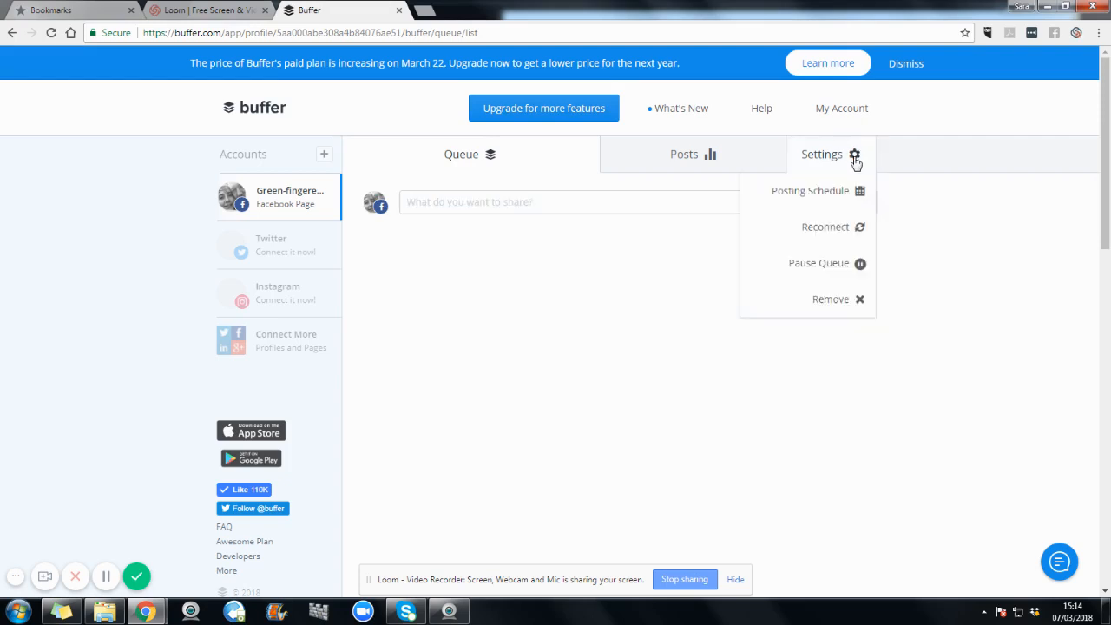
left_click(825, 198)
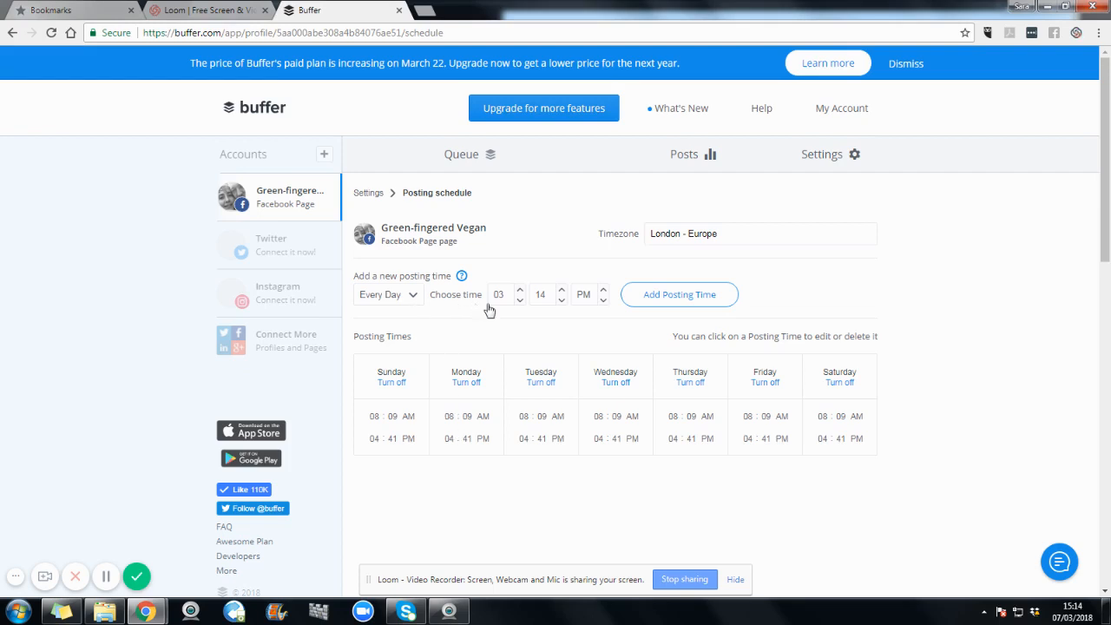
left_click(417, 297)
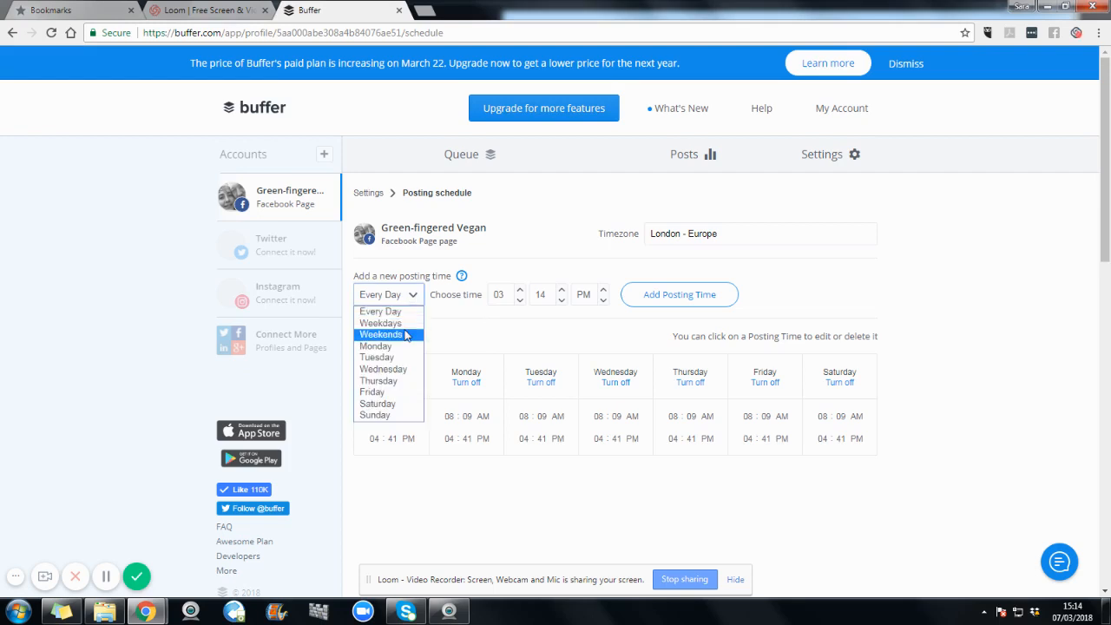
left_click(404, 335)
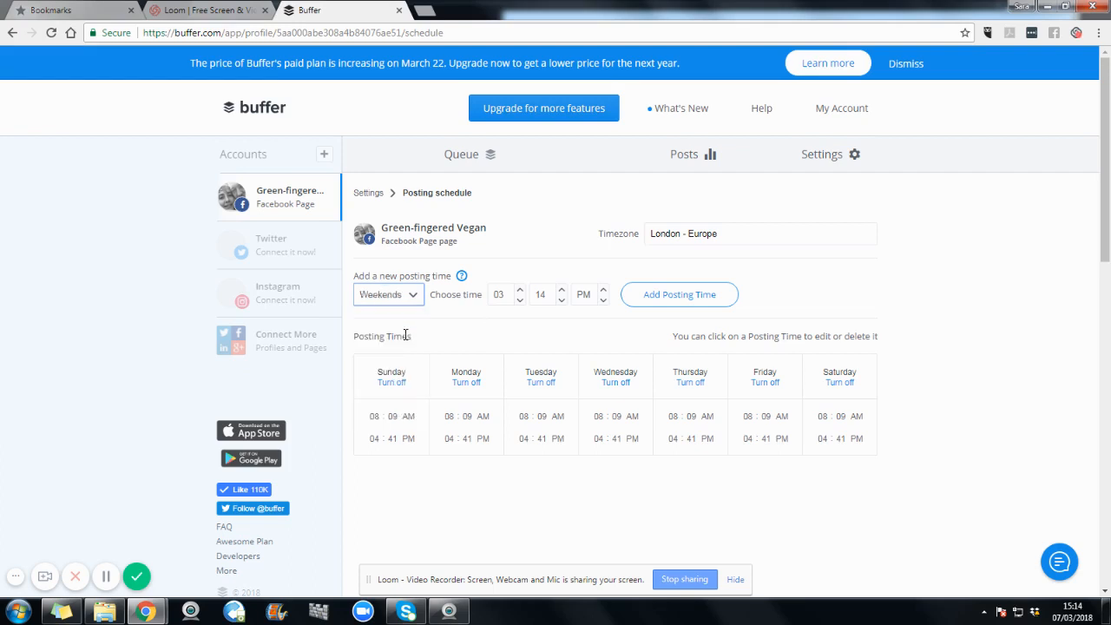
left_click(519, 295)
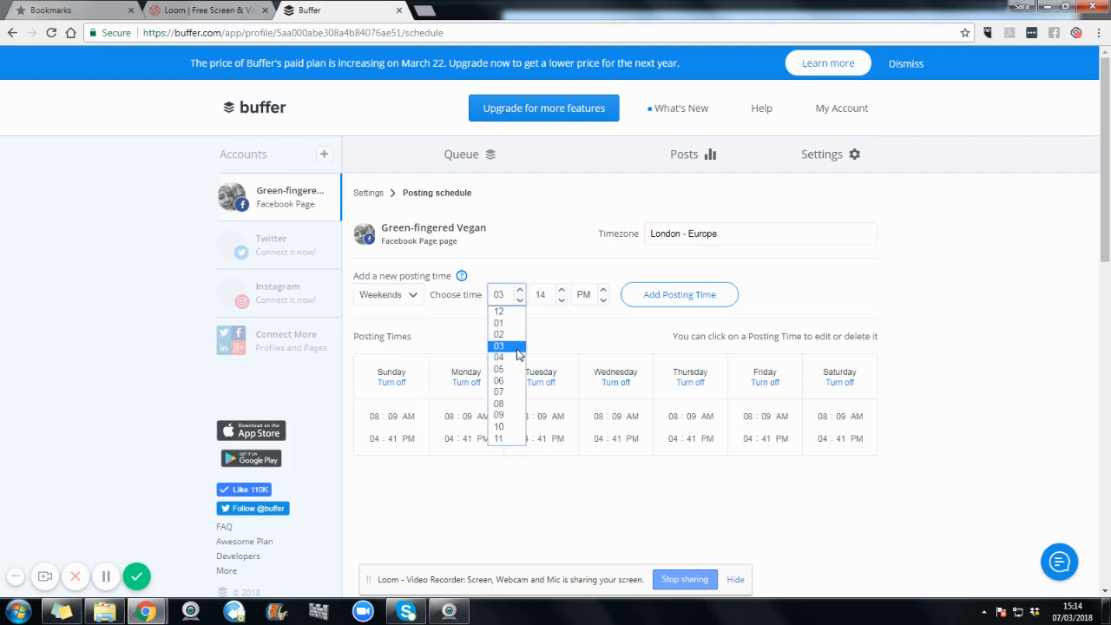
left_click(510, 438)
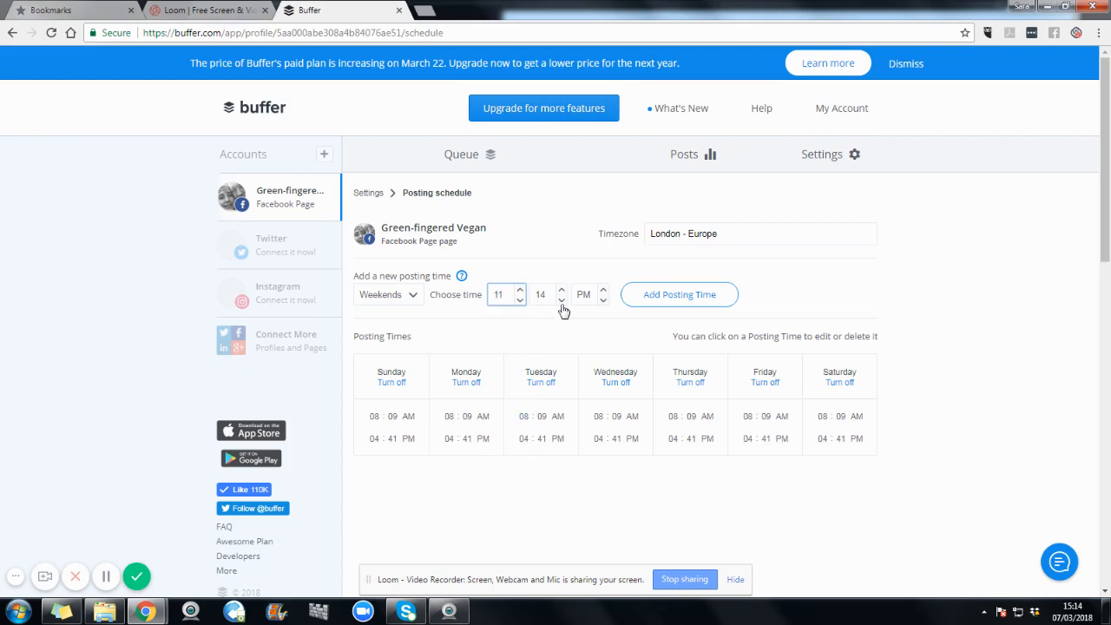
left_click(561, 295)
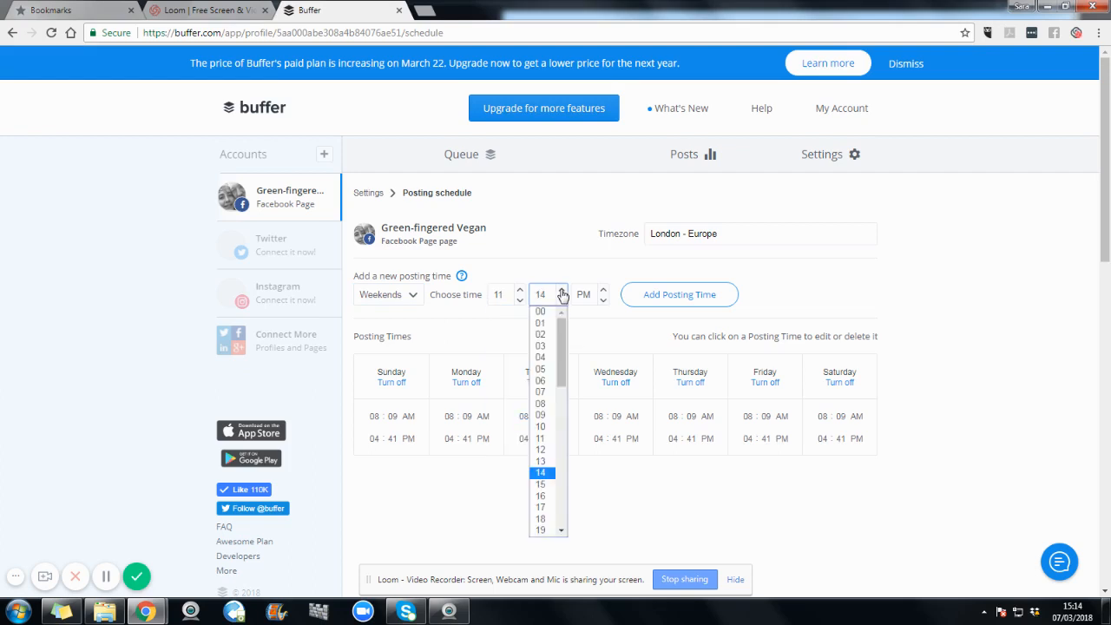
left_click(540, 483)
left_click(605, 295)
left_click(593, 318)
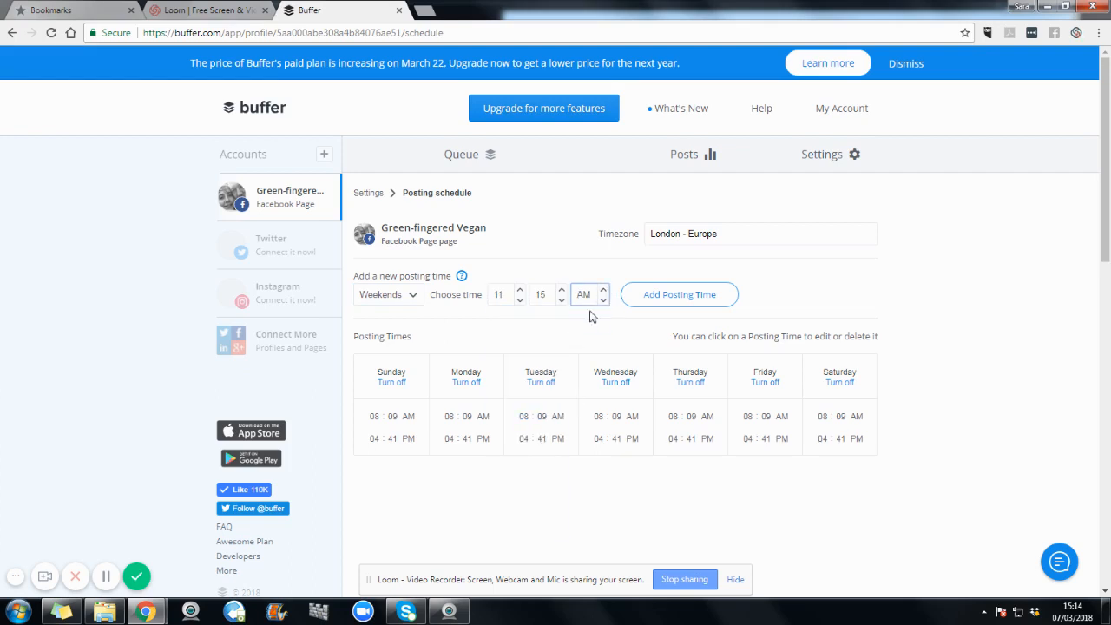
left_click(673, 298)
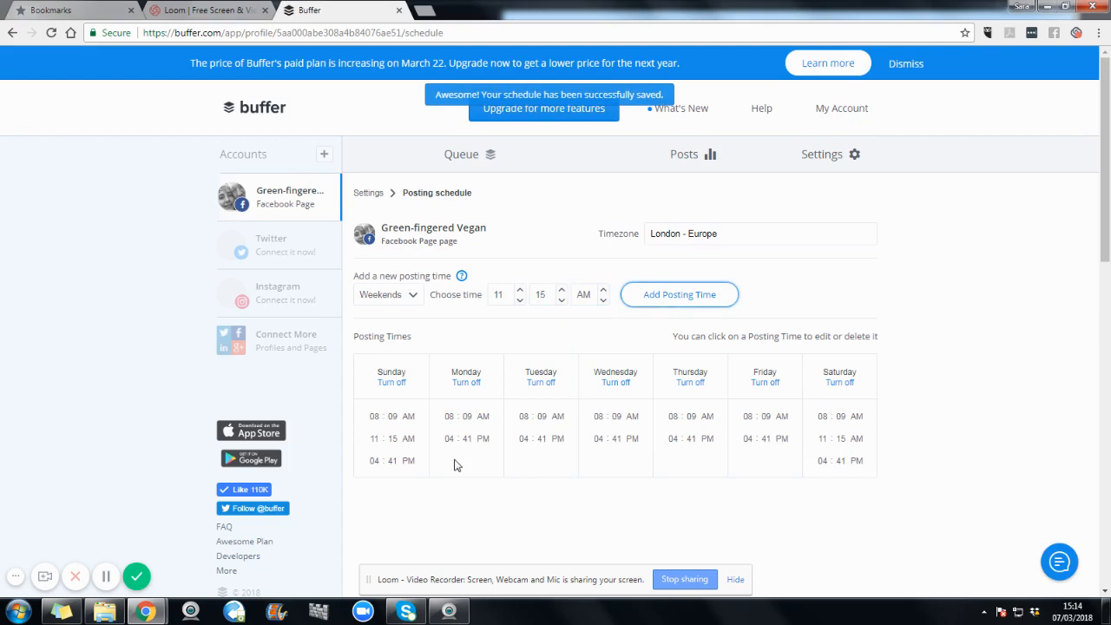
Step: Delete the 08:09 AM and 04:41 PM posting times from Sunday
mouse_move(402, 451)
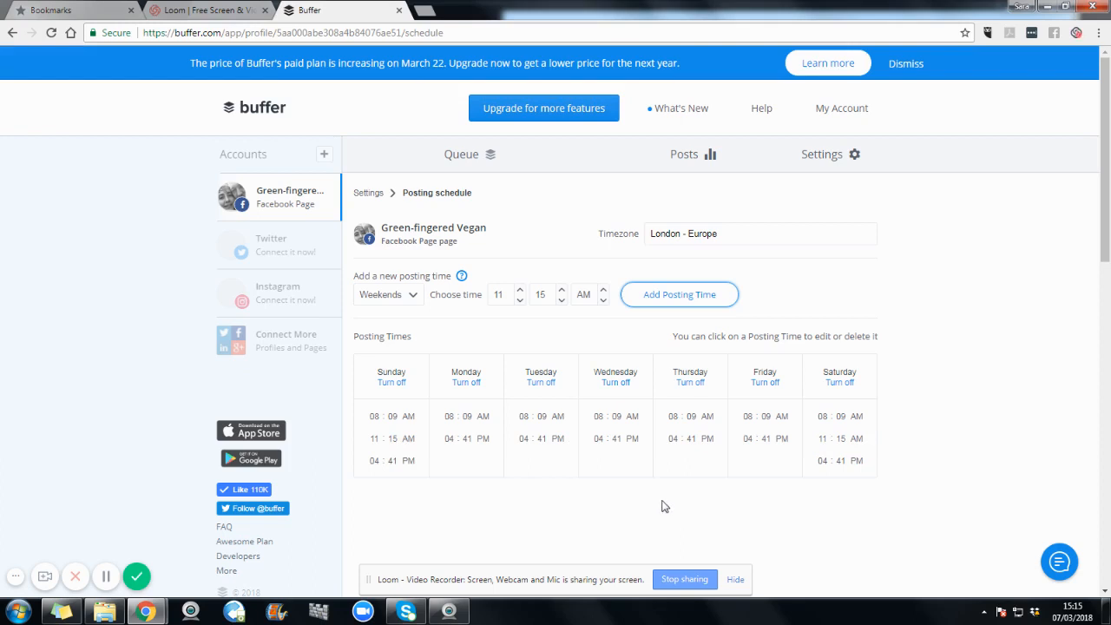
left_click(423, 419)
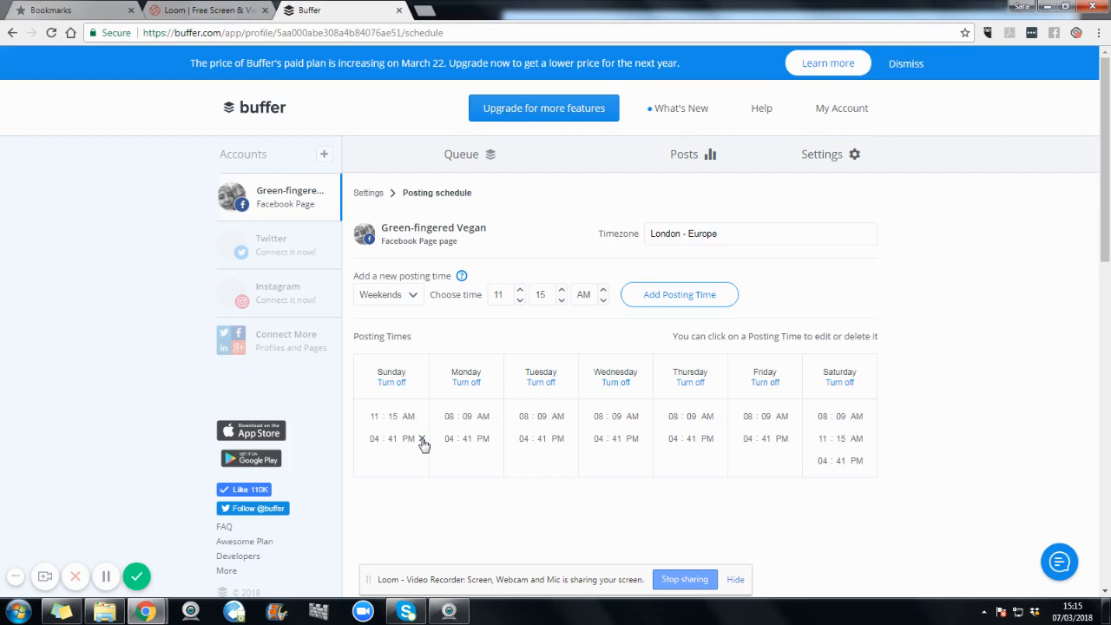
left_click(423, 440)
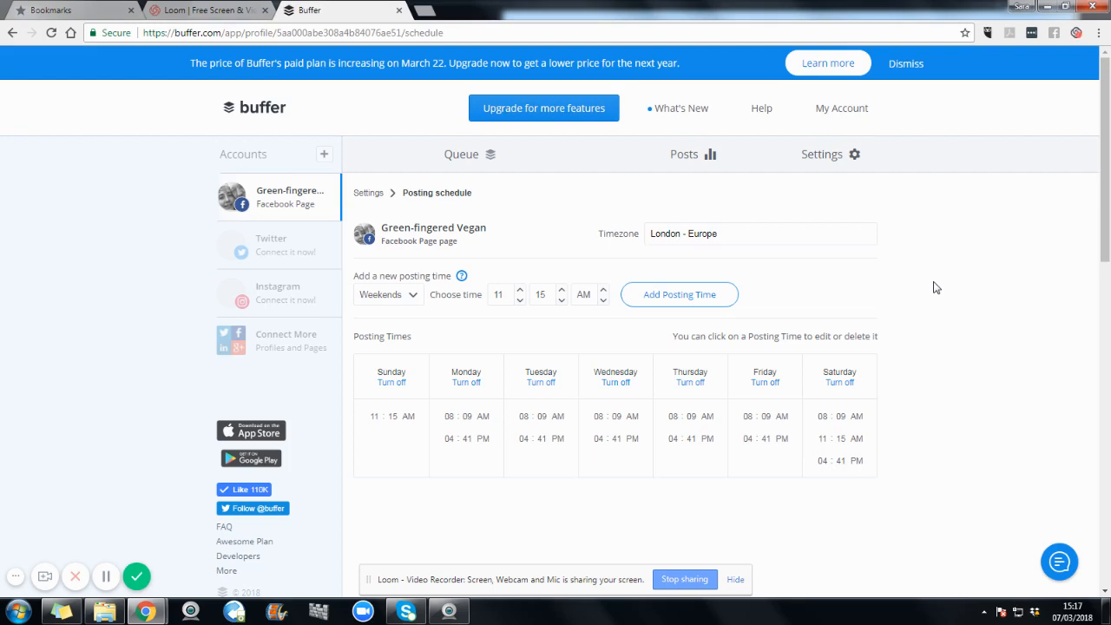
Step: Start a new post in the Facebook page's queue and attach the photo IMG_6480 from the GREEN FINGERED VEGAN folder
left_click(477, 159)
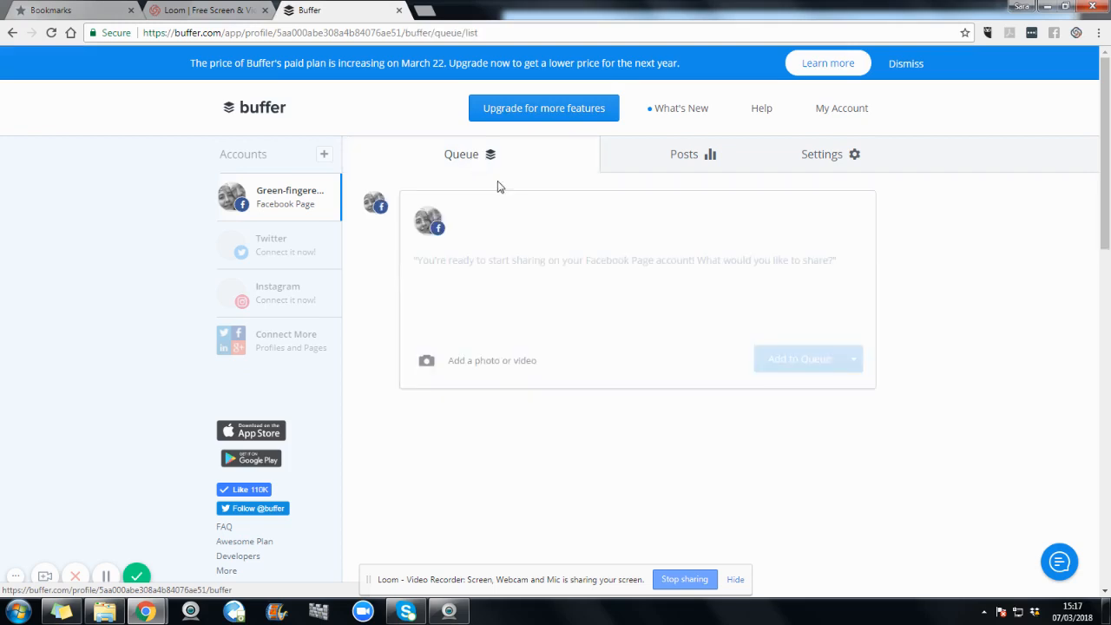
left_click(464, 287)
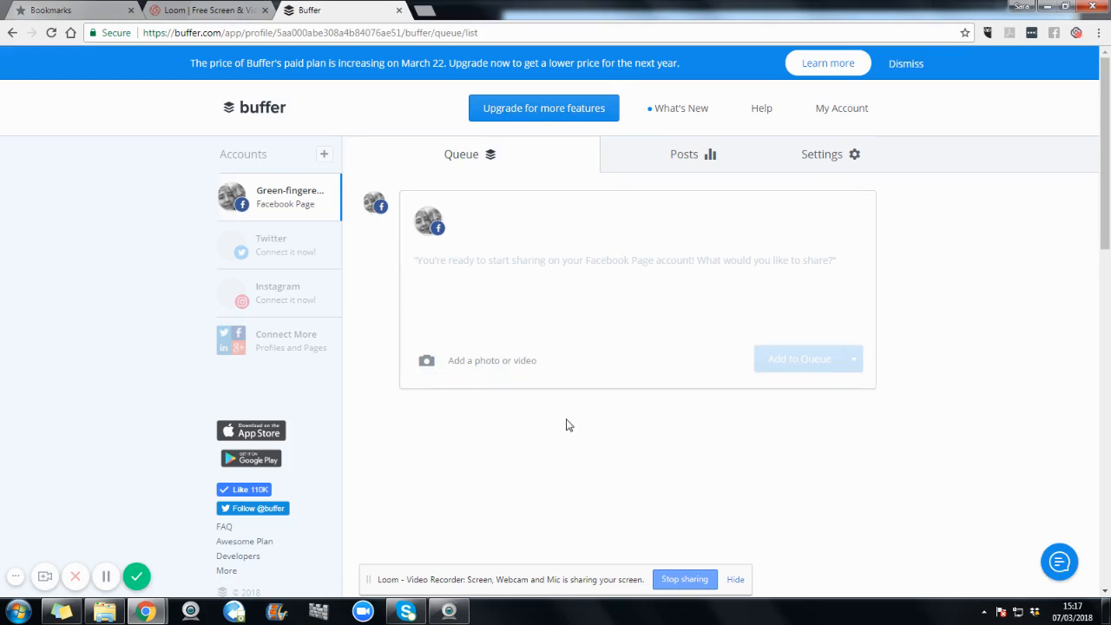
left_click(502, 371)
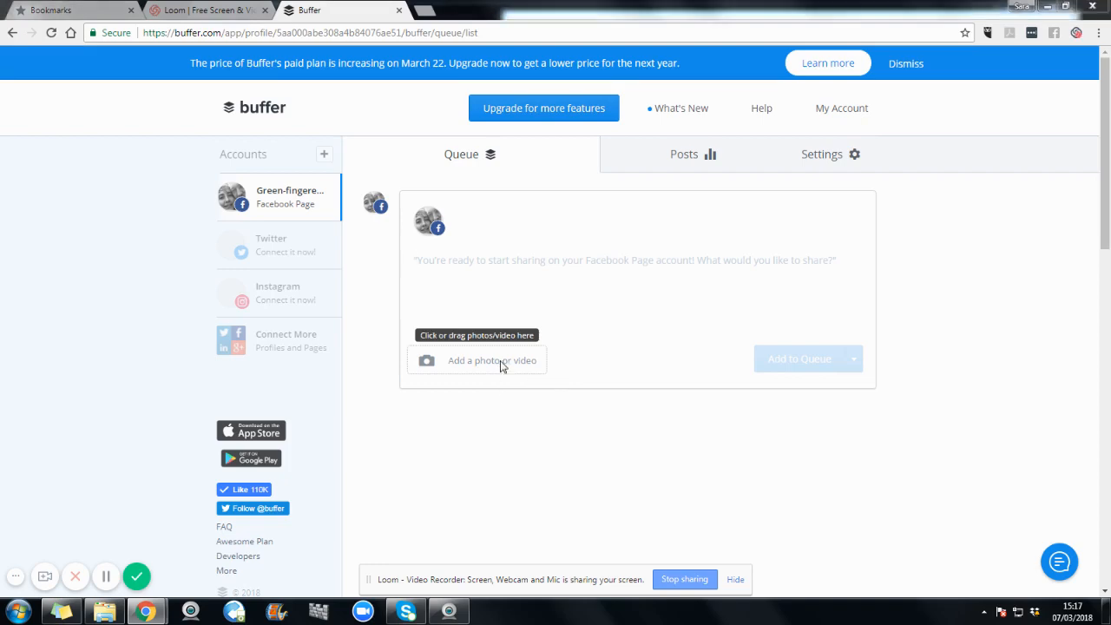
left_click(305, 32)
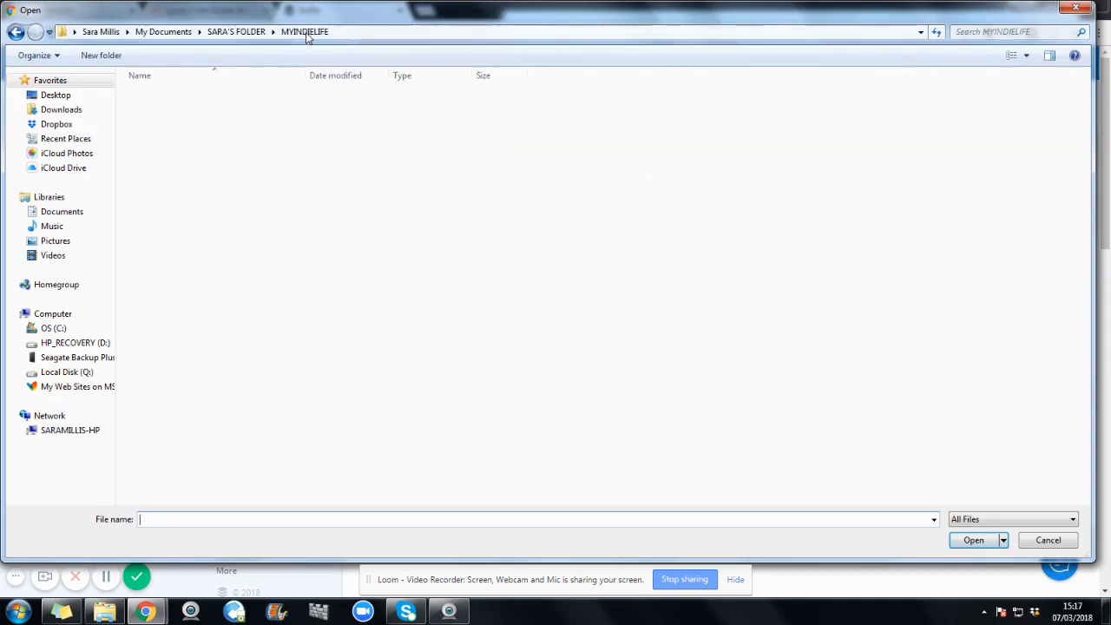
left_click(237, 33)
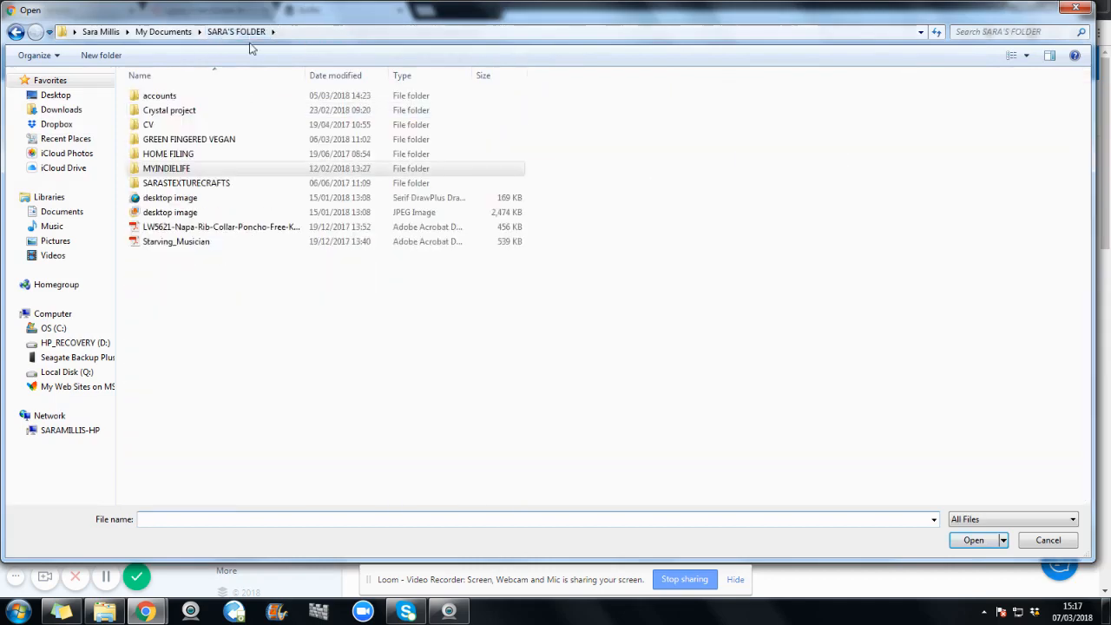
double_click(233, 140)
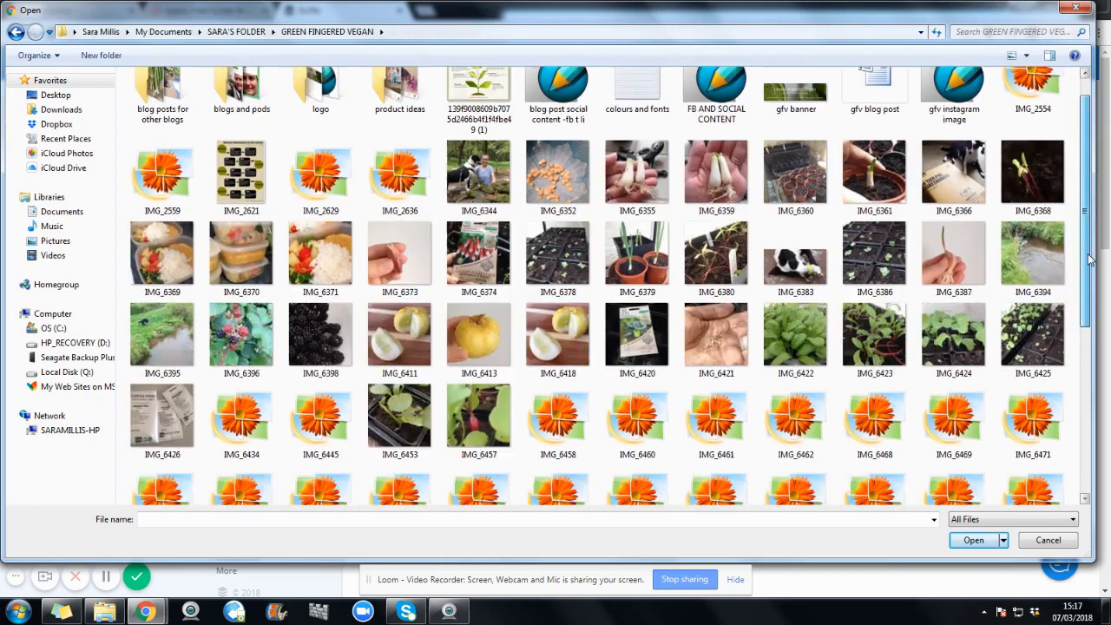
left_click_drag(1090, 245, 1088, 311)
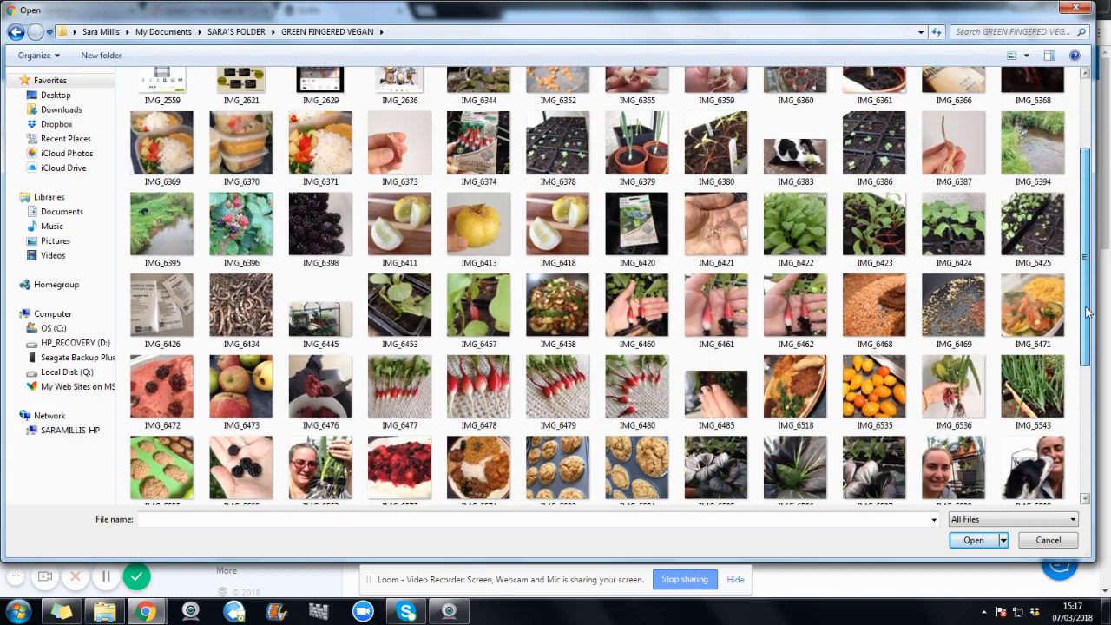
left_click(642, 390)
left_click(976, 541)
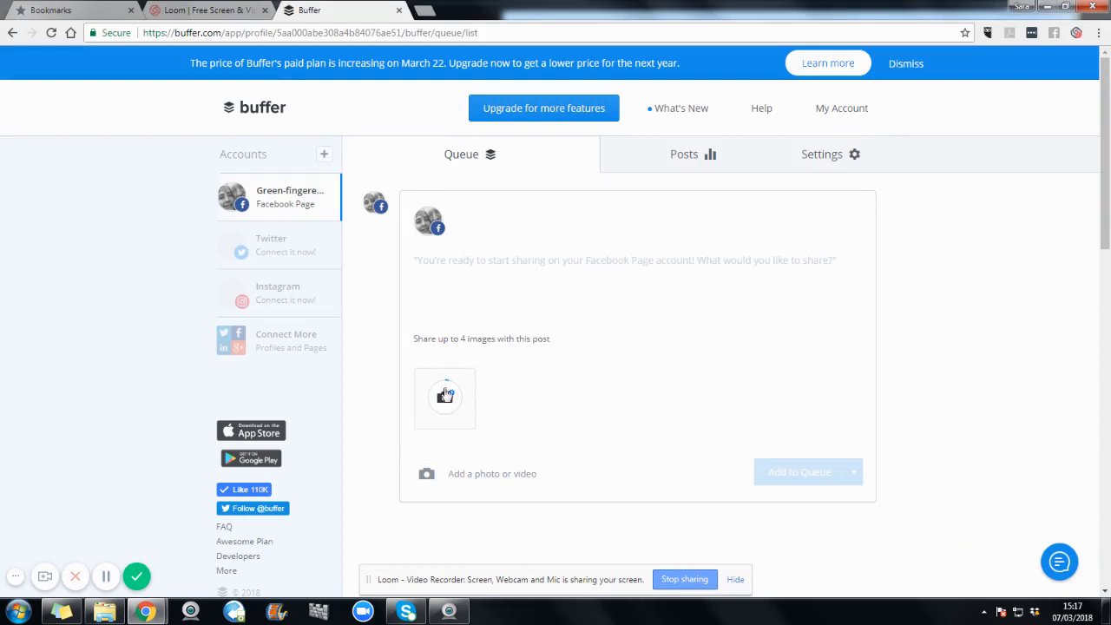
Step: Write the caption "Picked a lovely bunch of Radish today." for the photo post and add it to the queue
left_click(480, 274)
type("Picke")
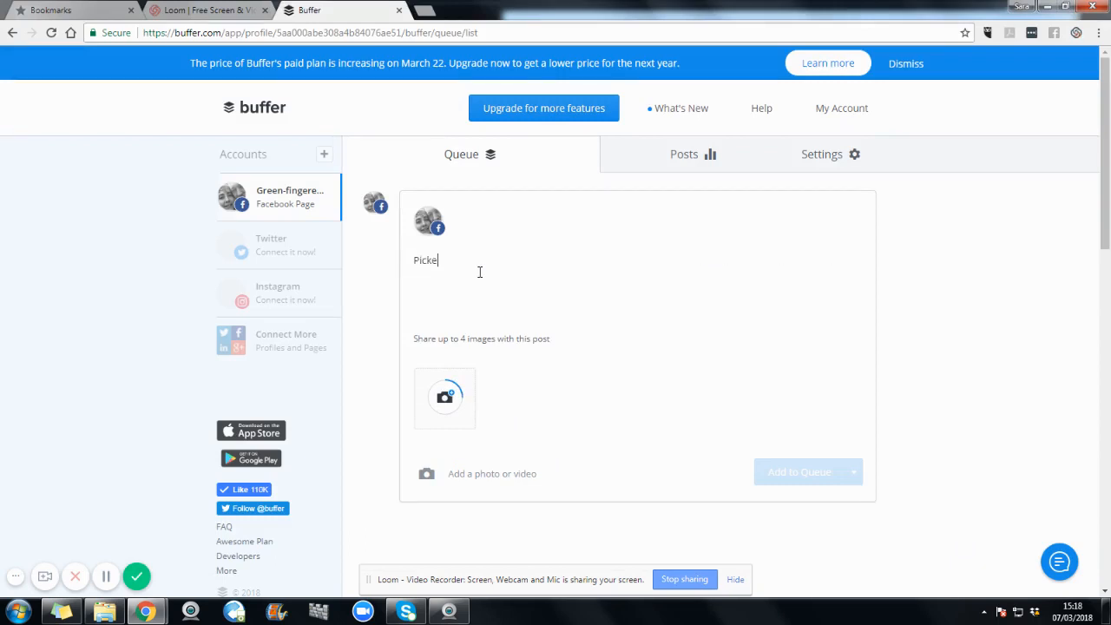
type("d a lovely bunh")
key("BackSpace")
key("BackSpace")
type("ch of Radish today.")
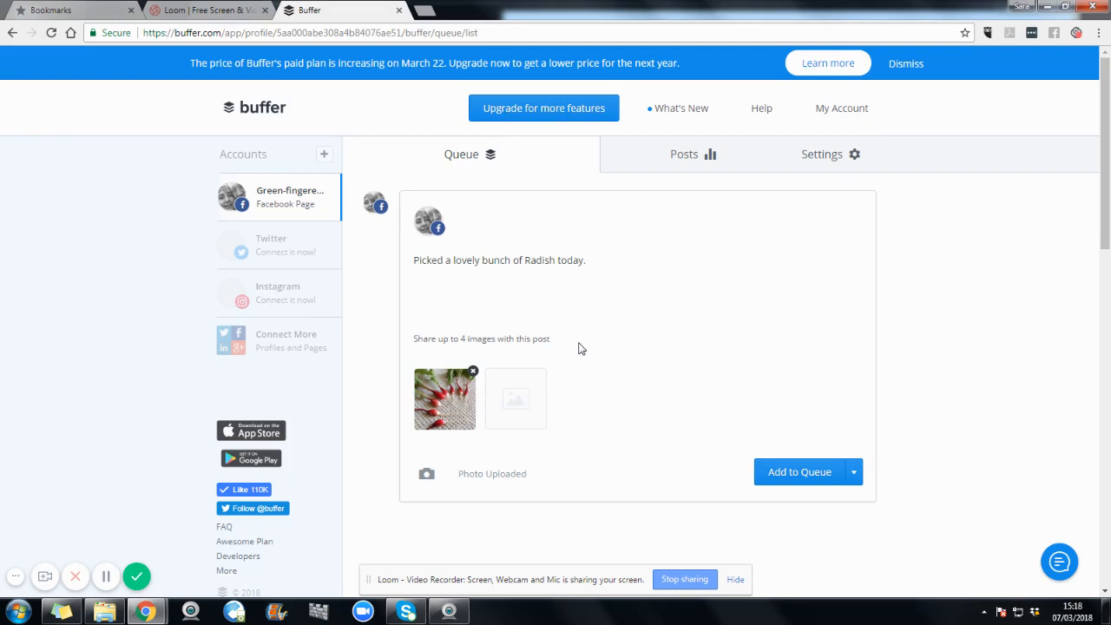
left_click(815, 477)
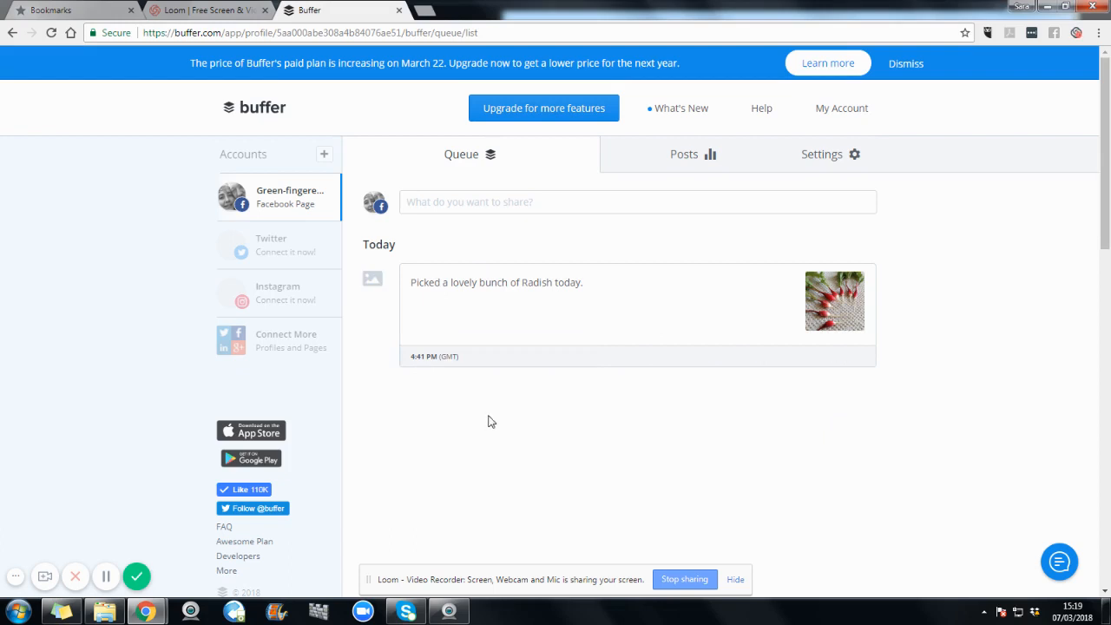
Step: Start another post for the Facebook page and attach the photo IMG_6398 from the GREEN FINGERED VEGAN folder
left_click(499, 203)
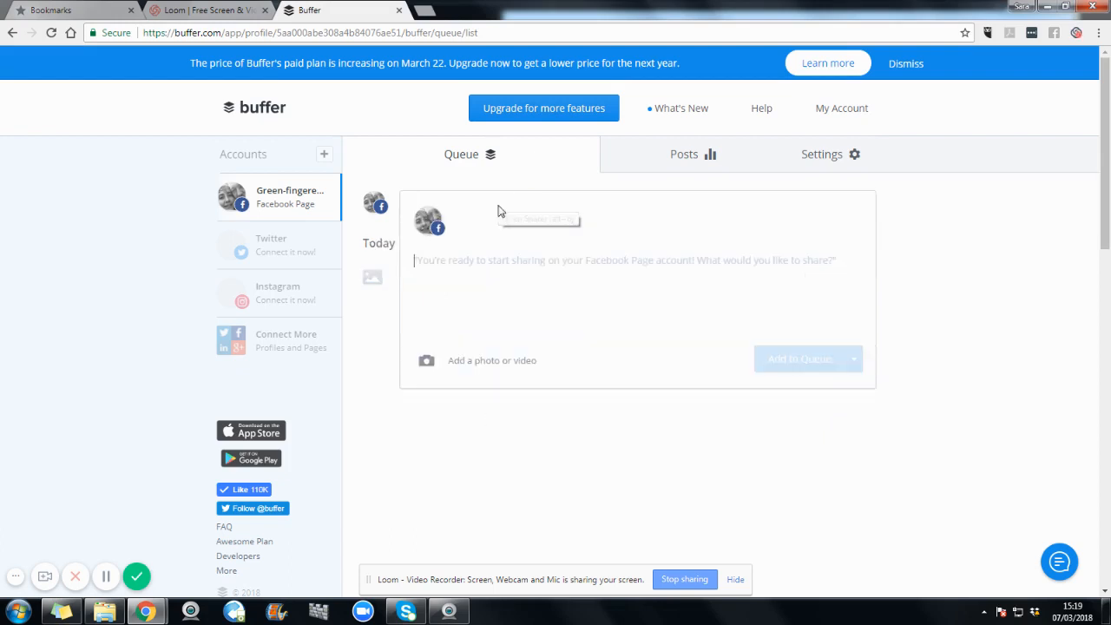
left_click(490, 364)
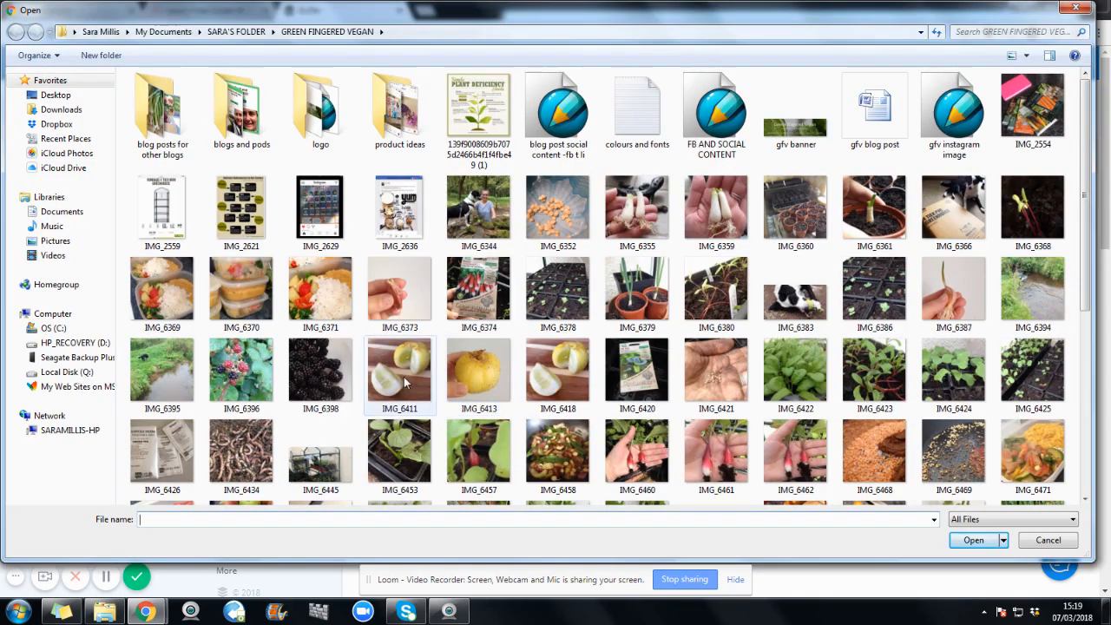
left_click(334, 378)
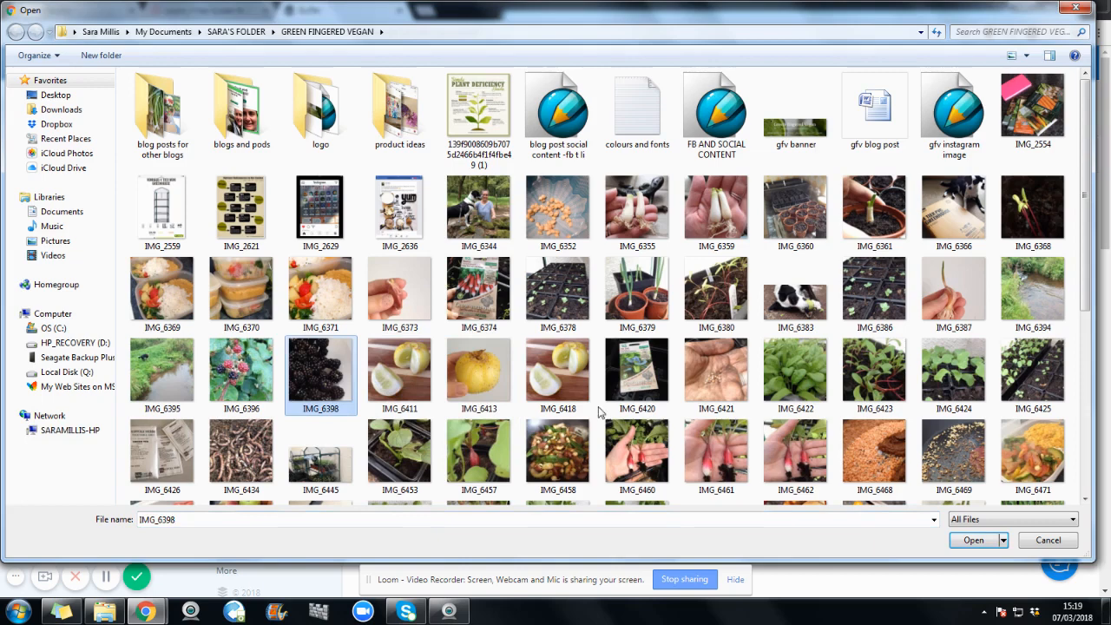
left_click(960, 545)
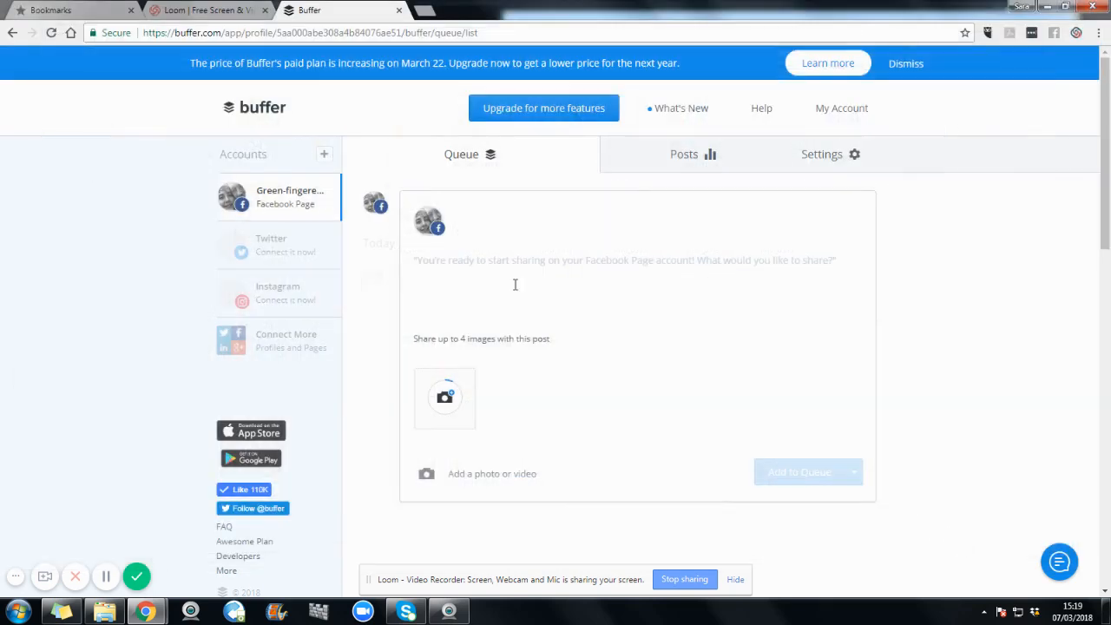
Step: Write the caption "Mmmm blackberries... what's your favourite autumn fruit recipe?" with the spelling of "favourite" corrected
type("Mm")
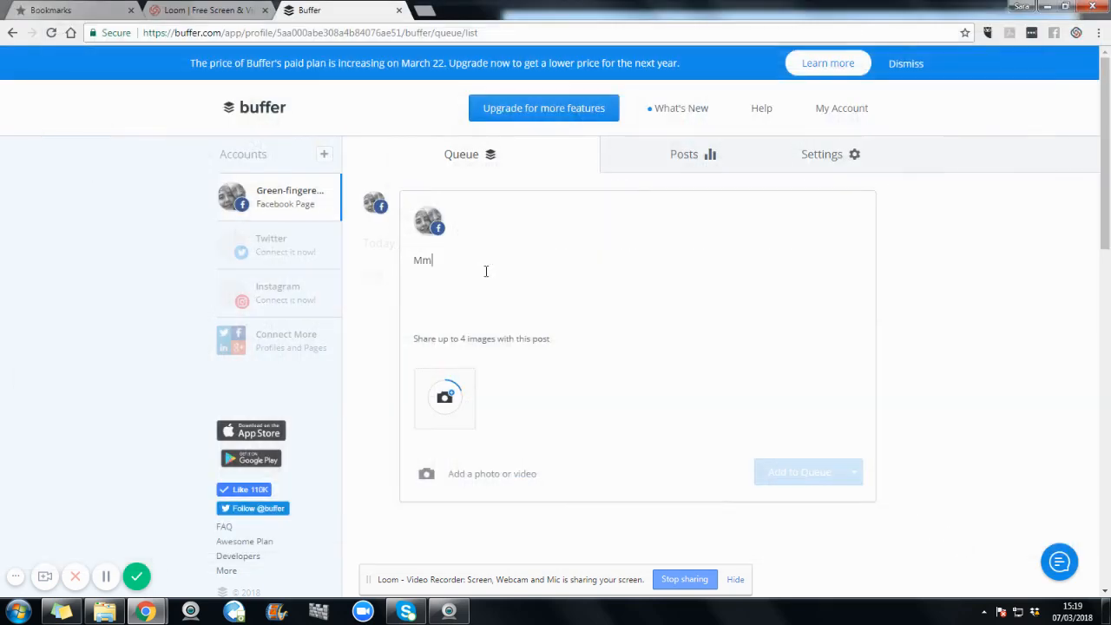
type("mm blackberries... what's y")
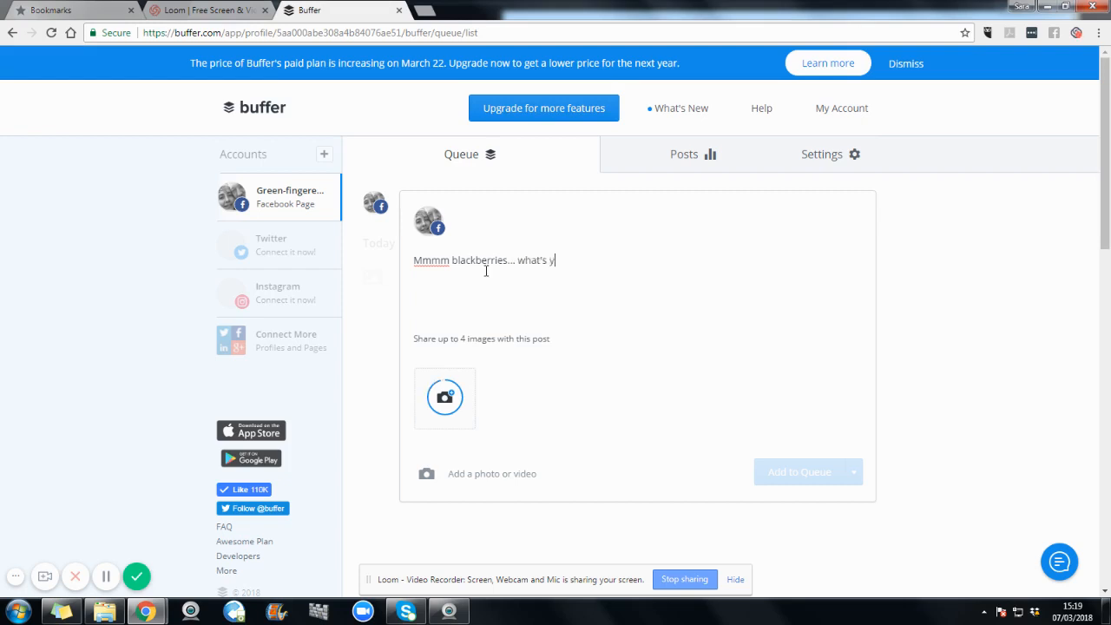
type("our favuorite autumn ")
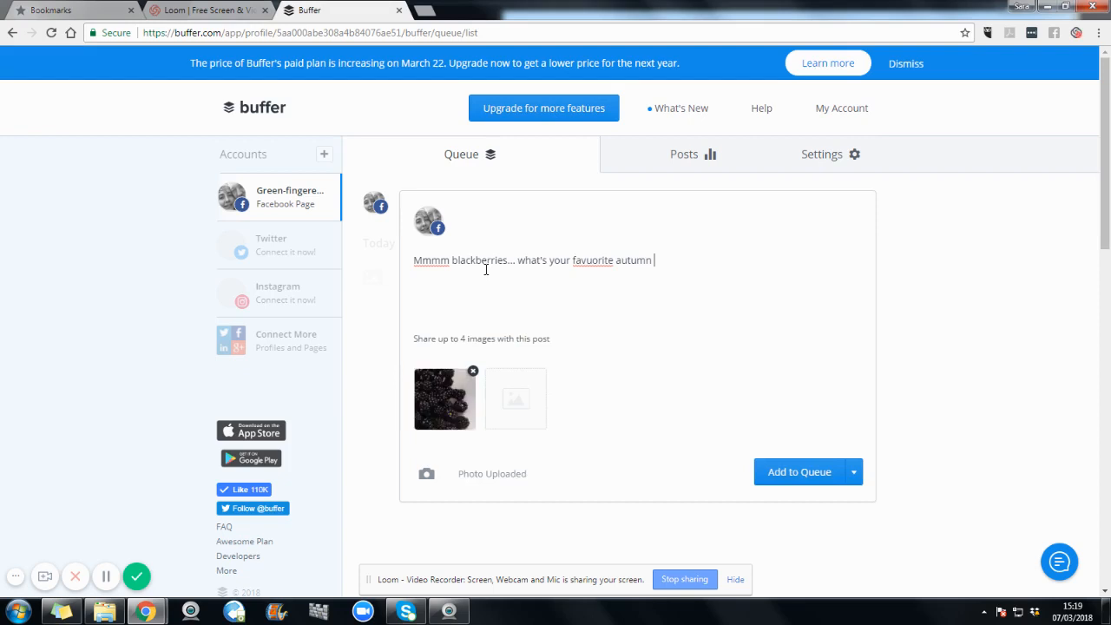
type("fruit recipe?")
right_click(597, 260)
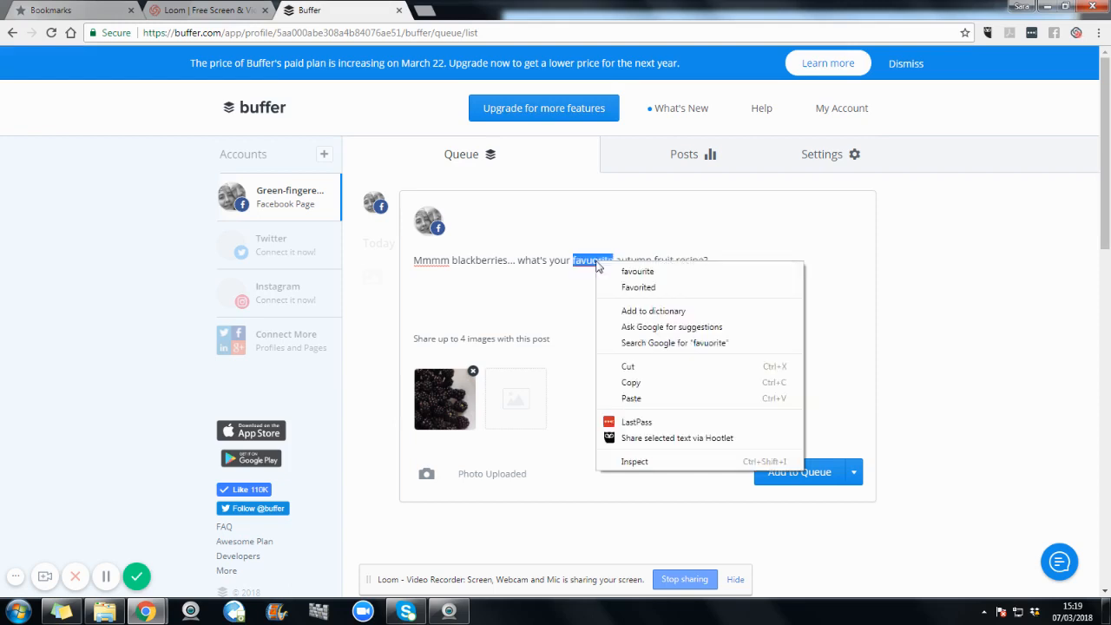
left_click(652, 270)
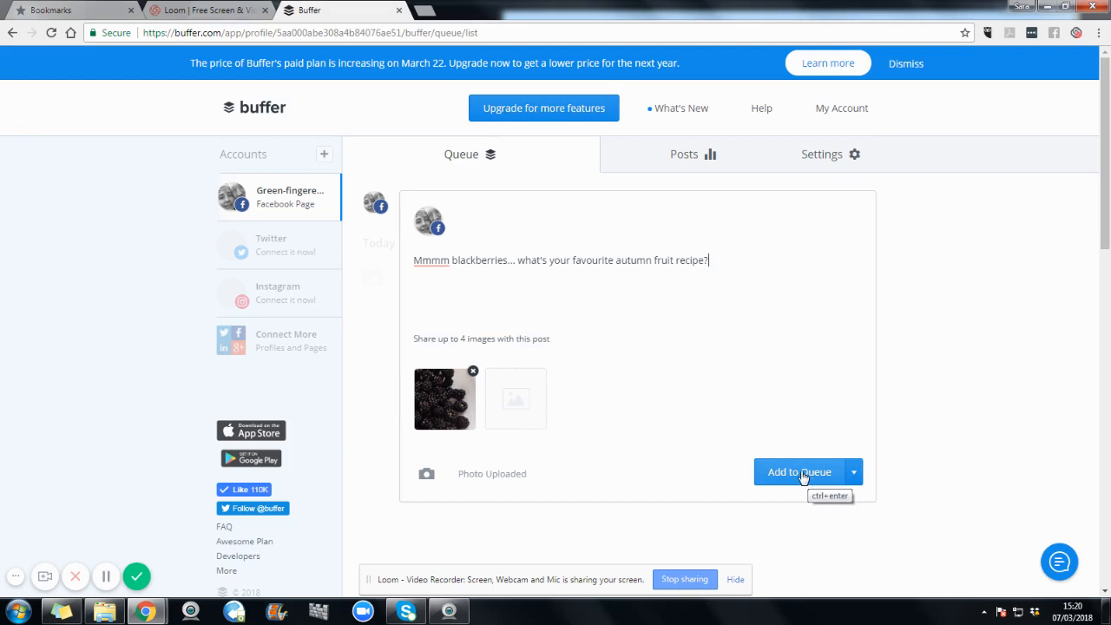
Step: Schedule the blackberries post for 29 March 2018 at 04:20 PM and close the empty post composer
left_click(855, 474)
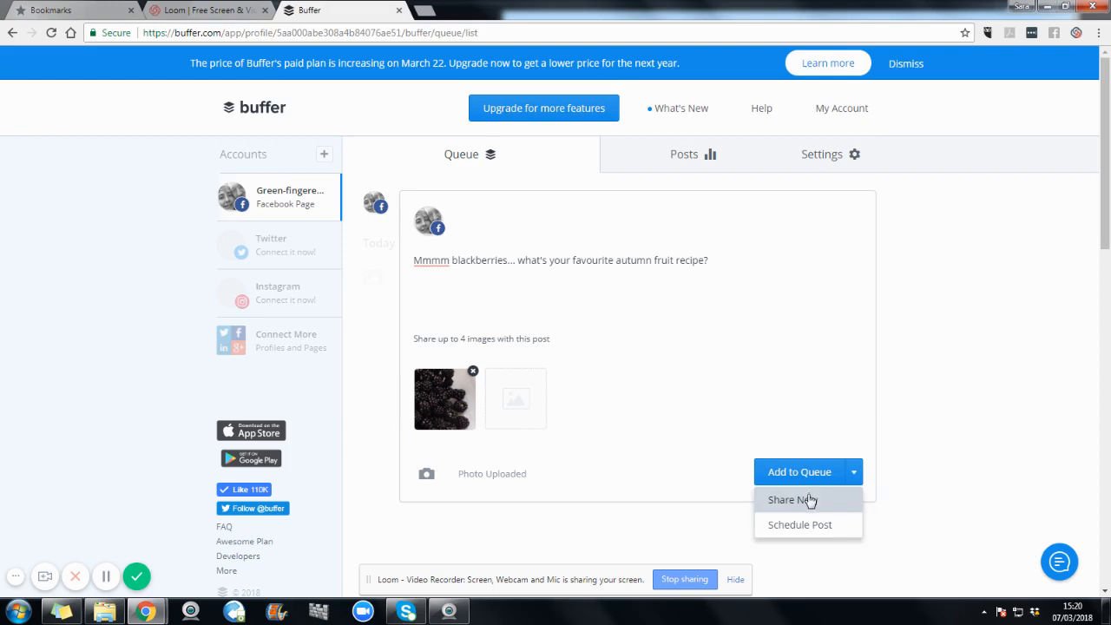
left_click(800, 525)
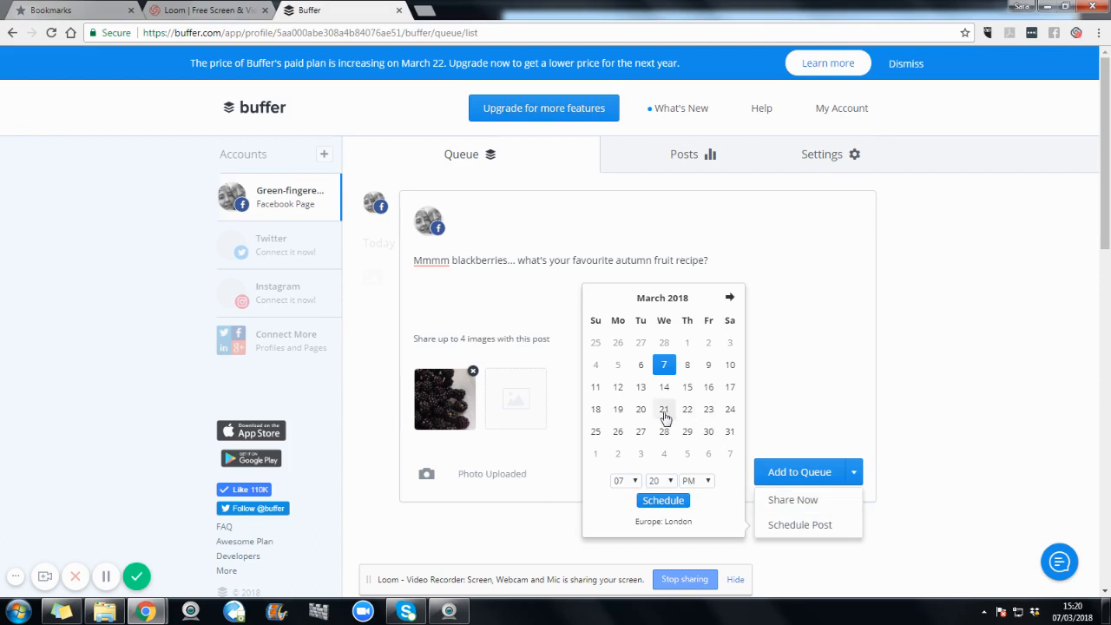
left_click(687, 431)
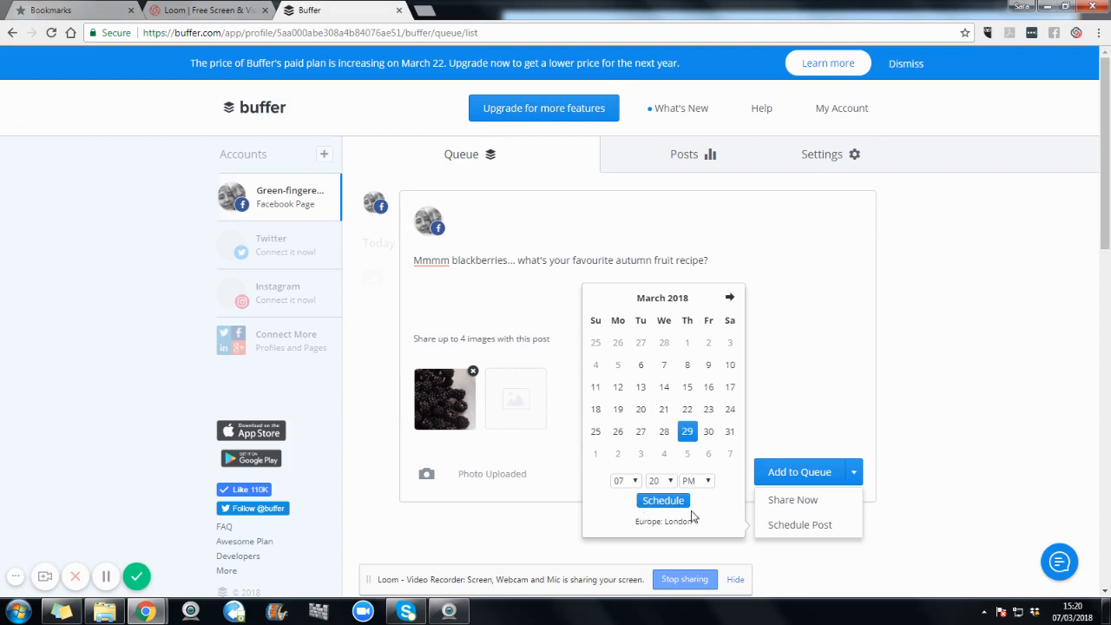
left_click(636, 481)
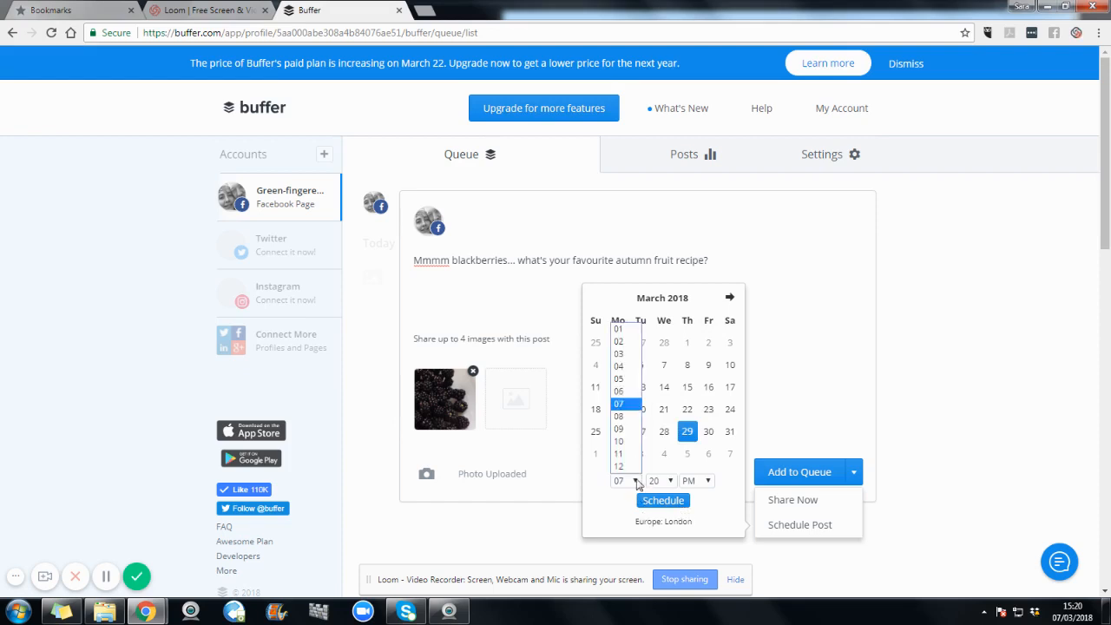
left_click(627, 367)
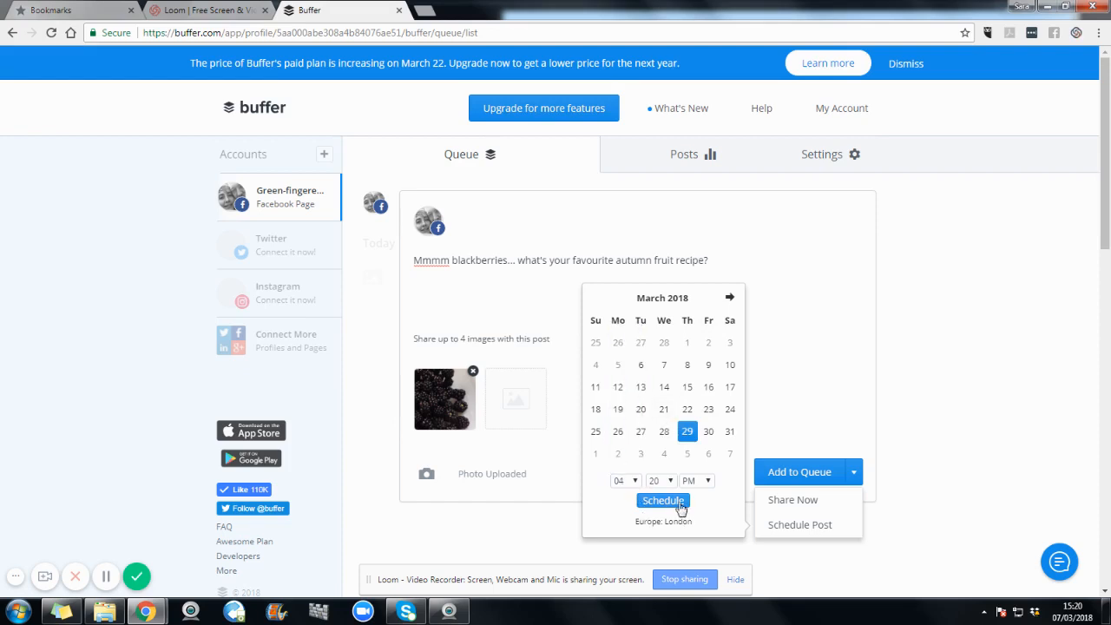
left_click(676, 503)
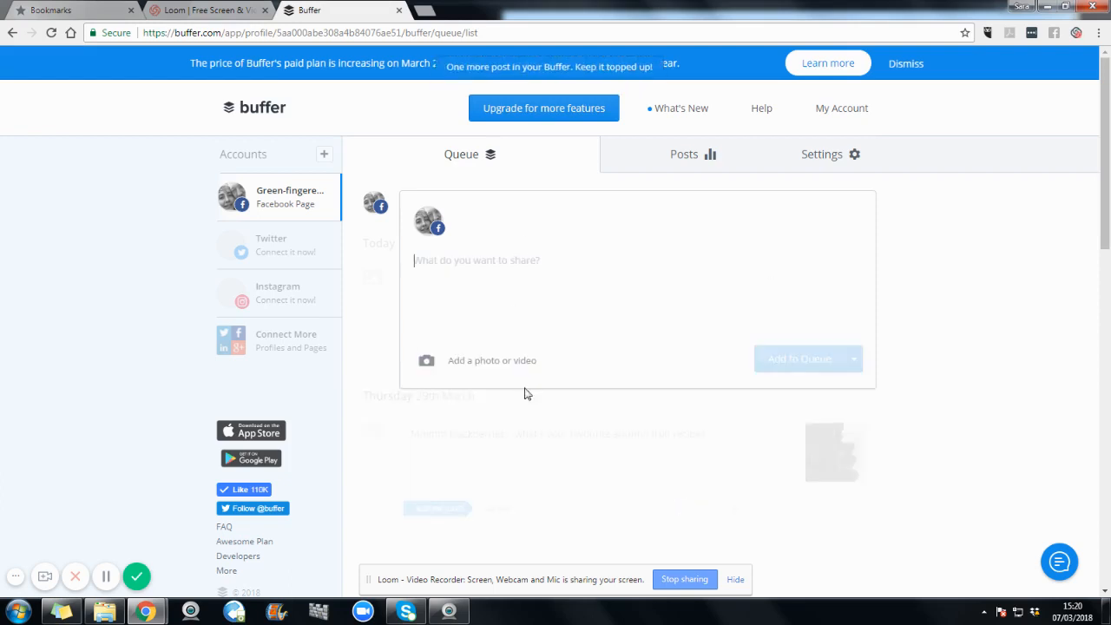
left_click(920, 411)
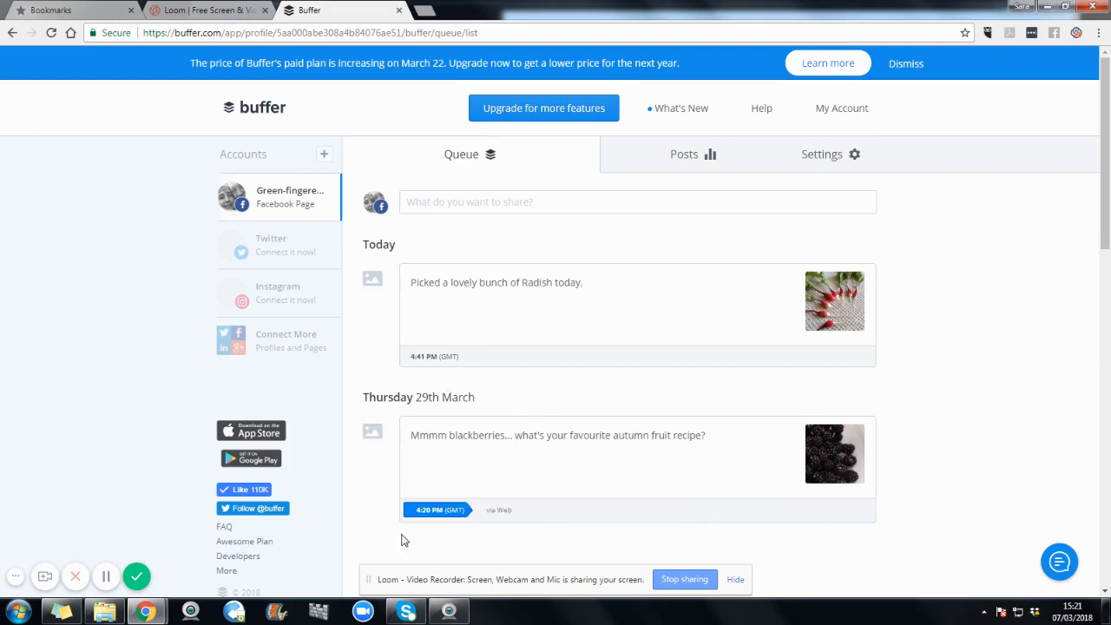
Step: Switch the blackberries post from its custom time to the Buffer schedule
mouse_move(415, 513)
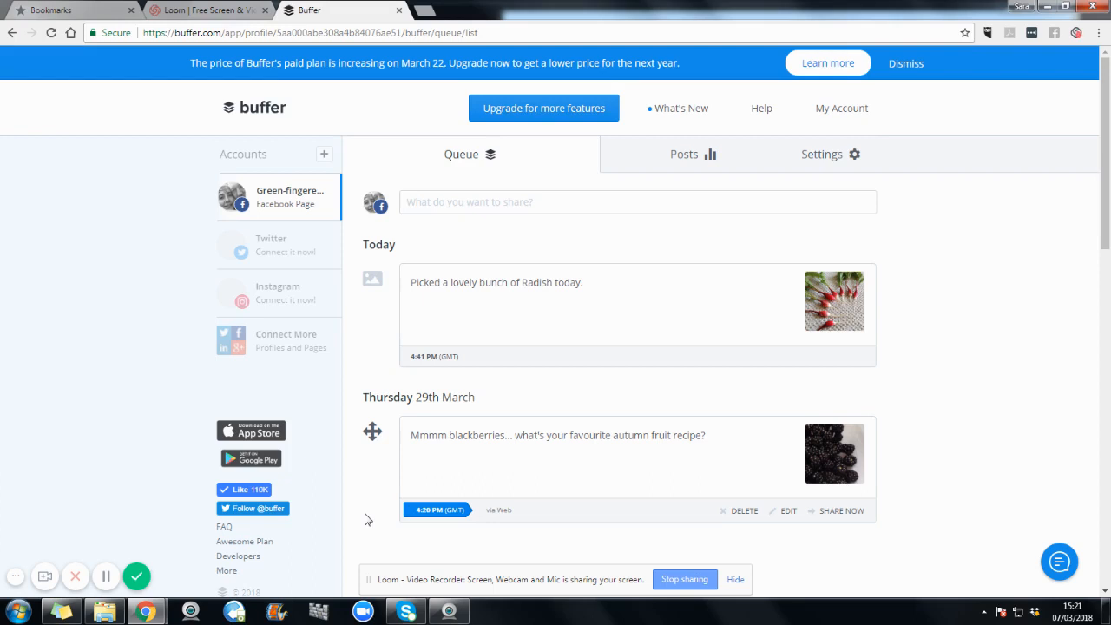
left_click(420, 202)
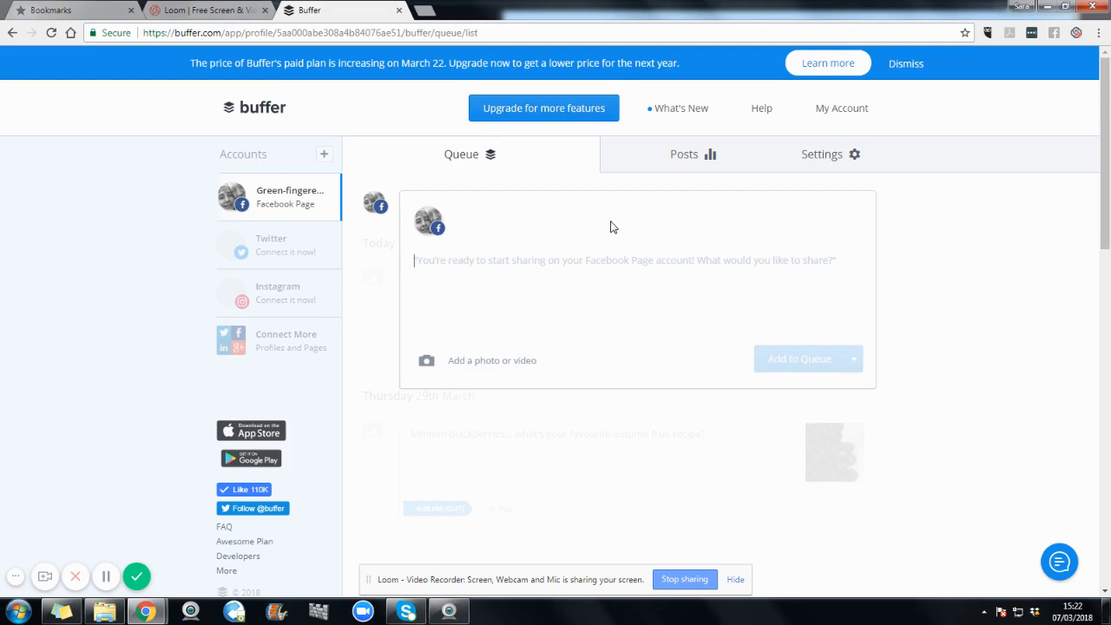
left_click(938, 408)
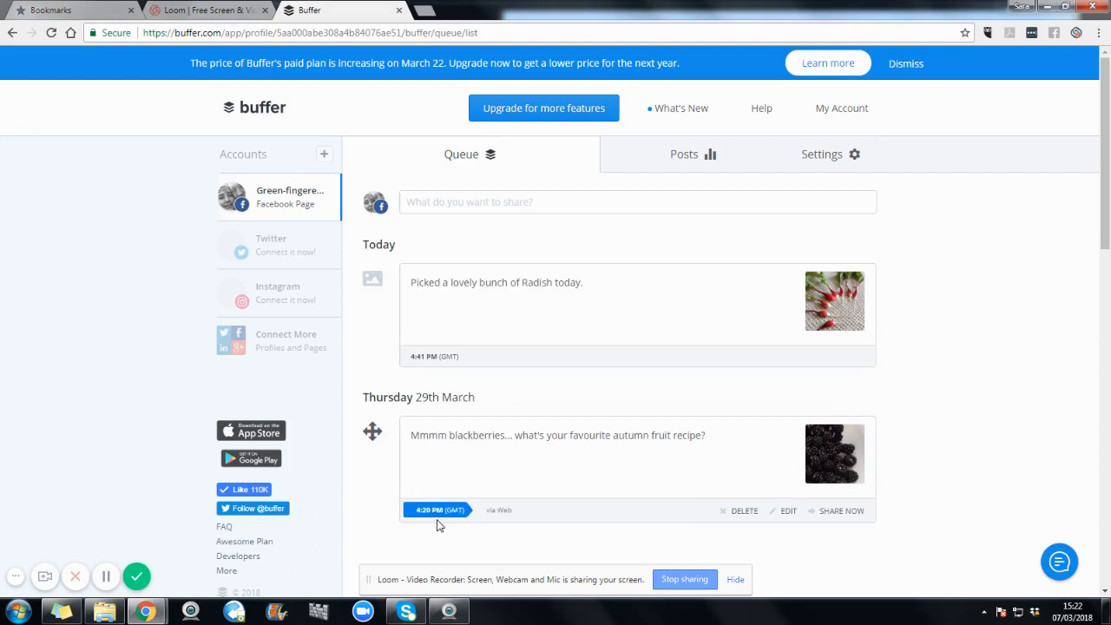
mouse_move(437, 518)
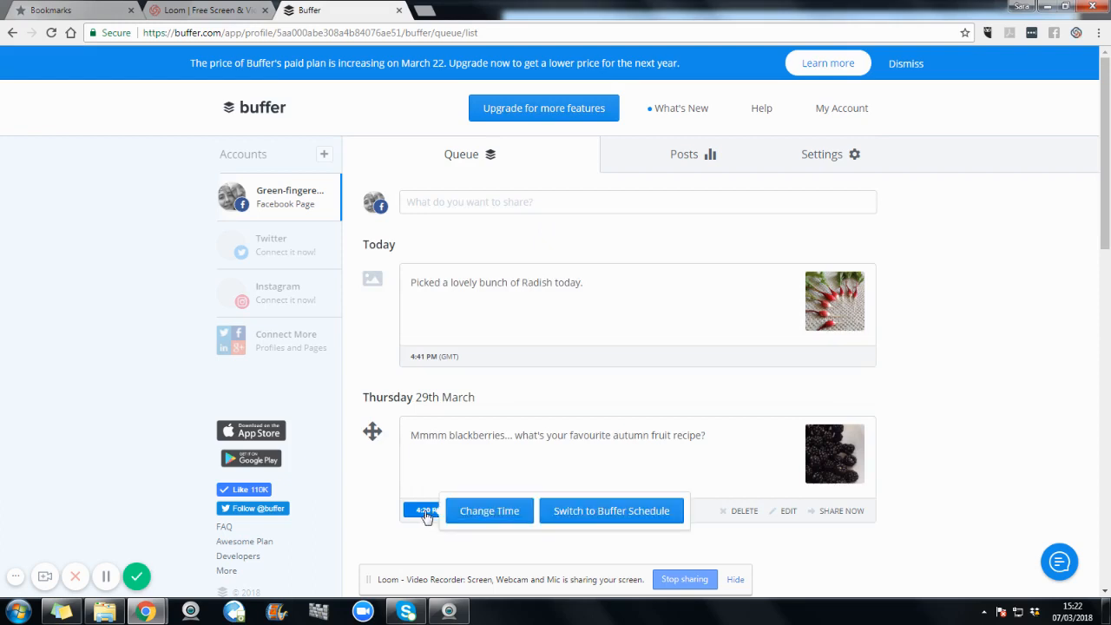
left_click(593, 512)
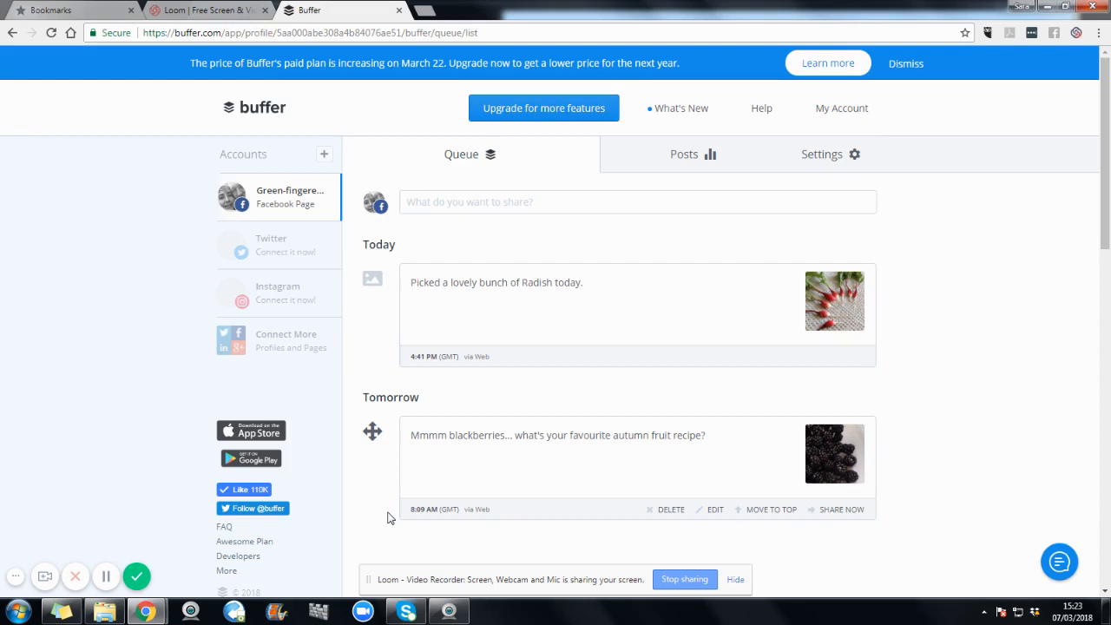
Step: Start a new Facebook page post and open the blog greenfingeredvegan.blogspot.co.uk in a new browser tab
left_click(439, 205)
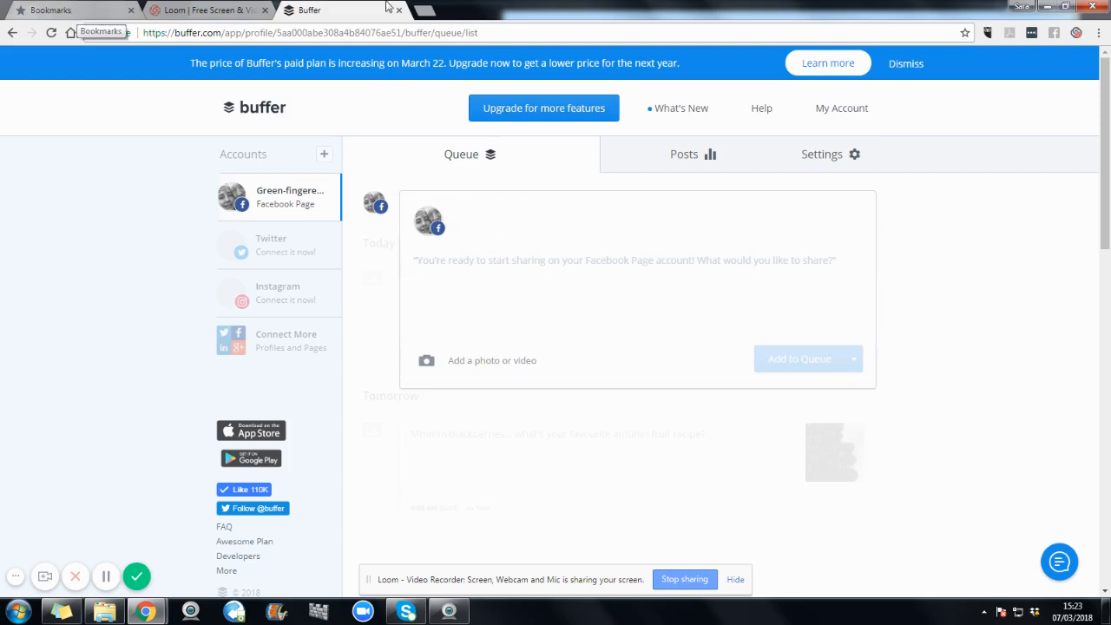
left_click(425, 12)
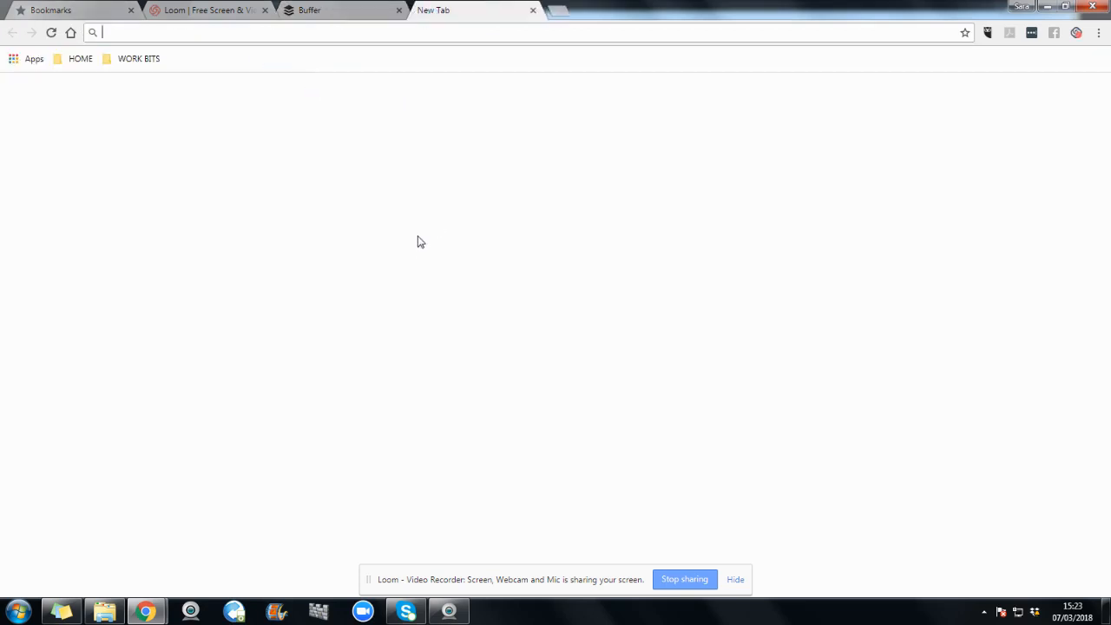
left_click(386, 267)
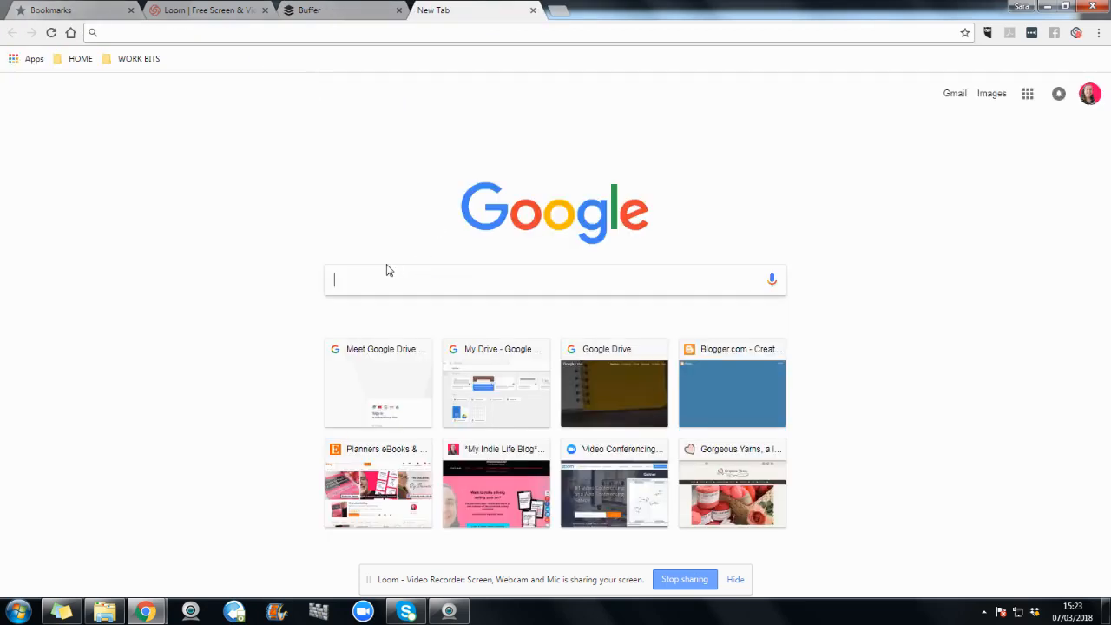
type("greenfinger")
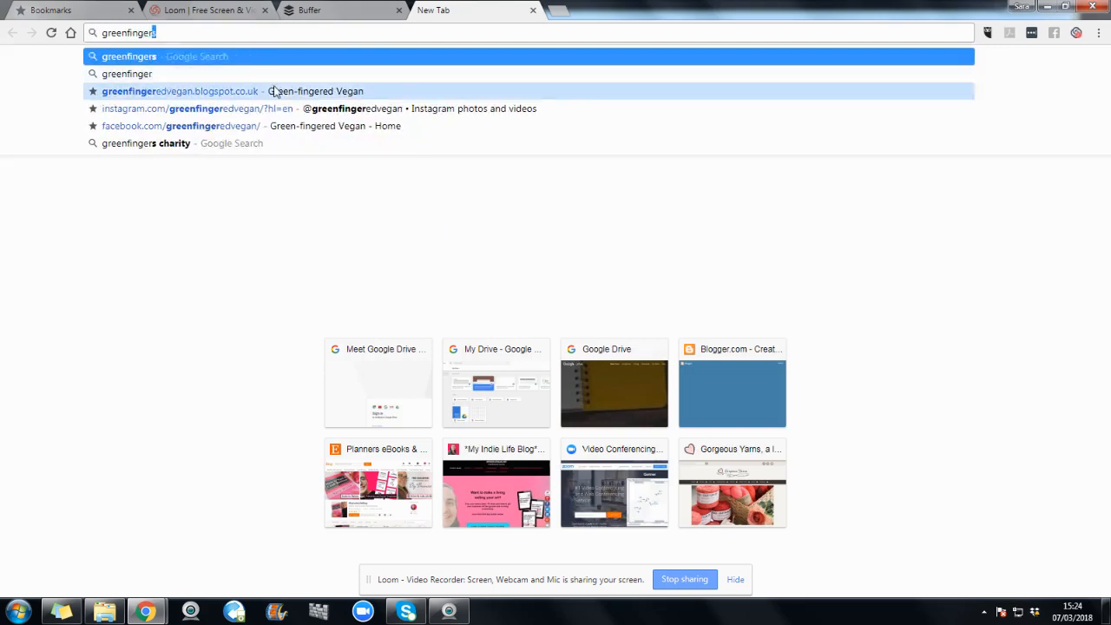
left_click(287, 91)
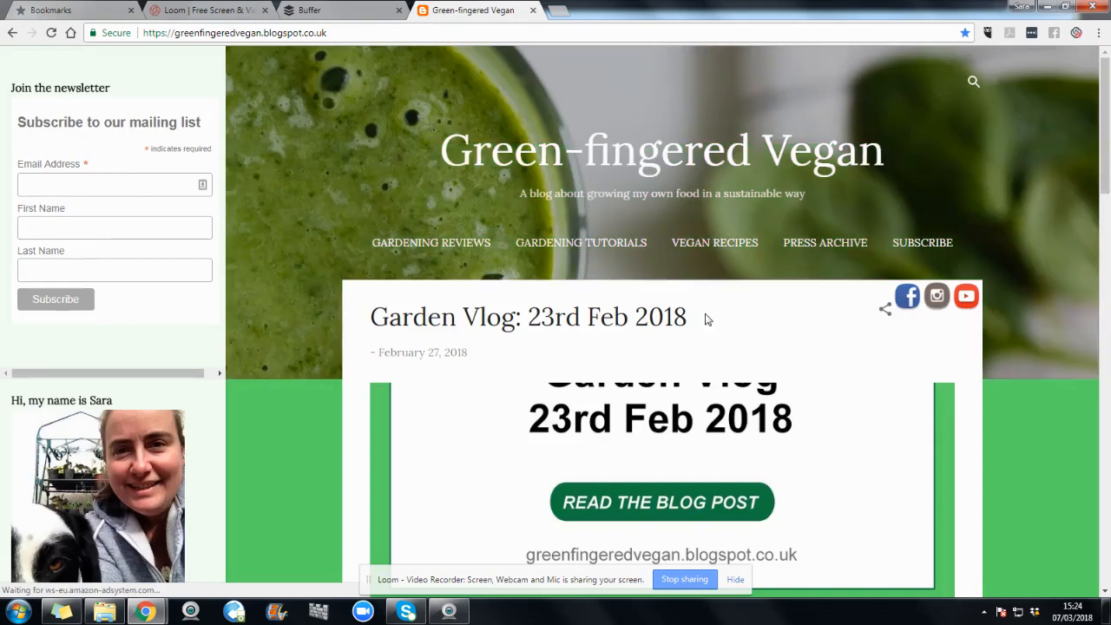
Step: Open the blog post "Garden Vlog: 23rd Feb 2018" and copy its full web address
scroll(776, 347, "down", 3)
scroll(775, 342, "up", 2)
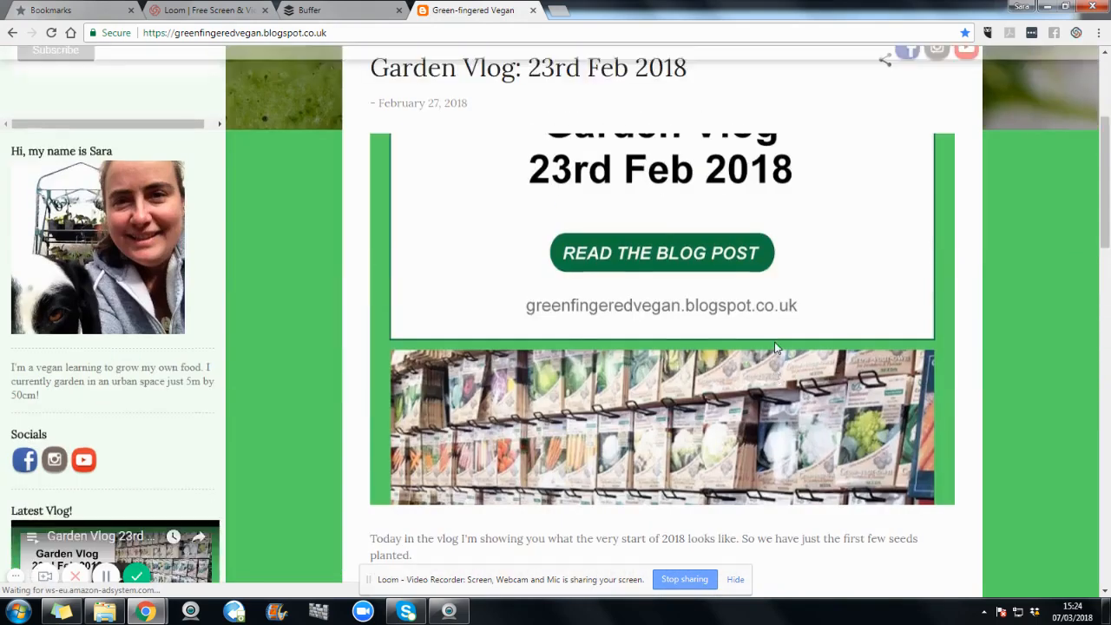
left_click(569, 252)
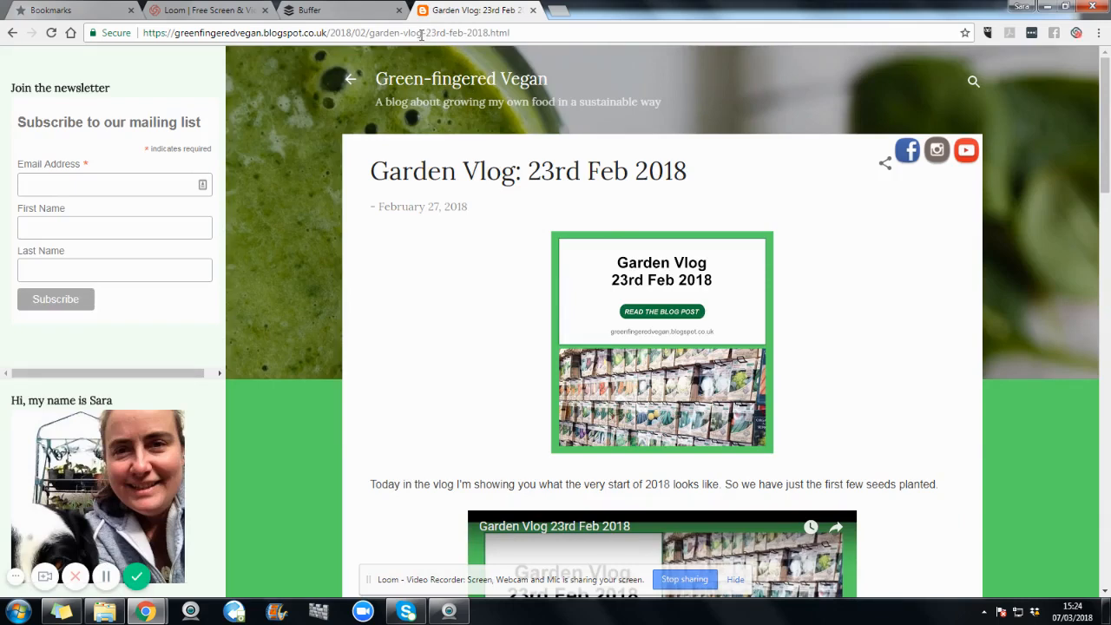
left_click_drag(526, 35, 136, 49)
key("ctrl+c")
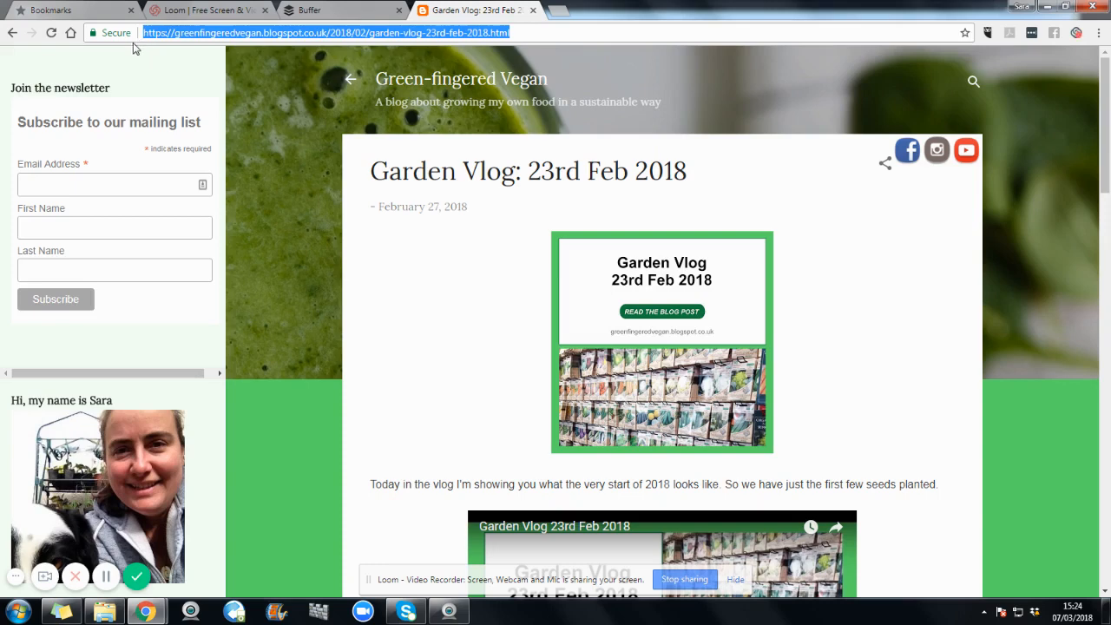
Step: Back in Buffer, write "new blog post is up! view at" followed by the copied link, and change the link preview's thumbnail image
left_click(313, 12)
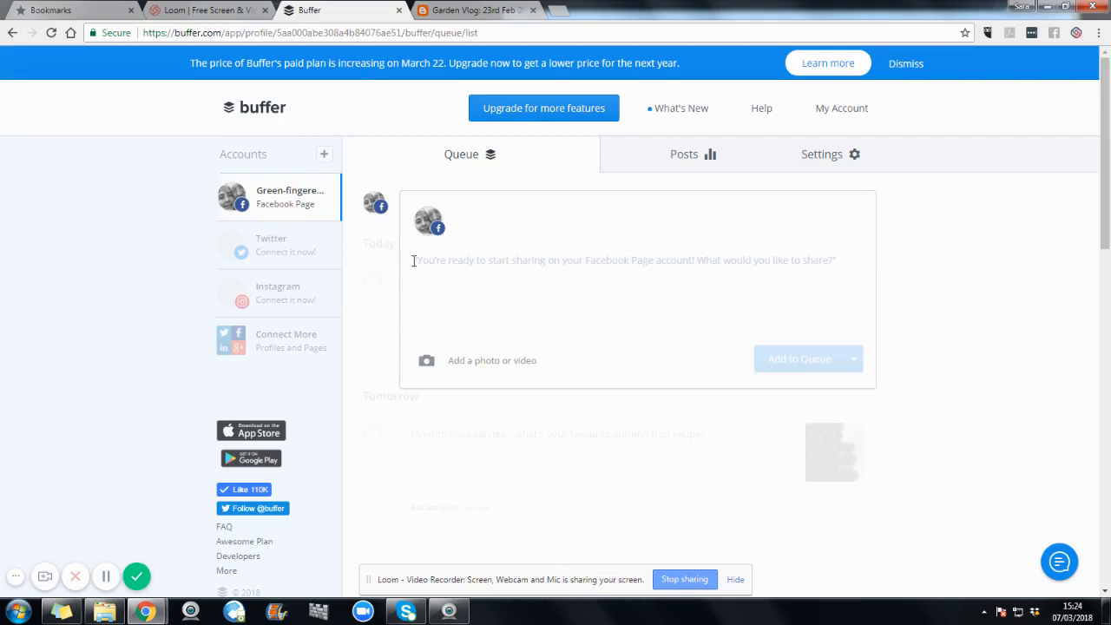
type("In")
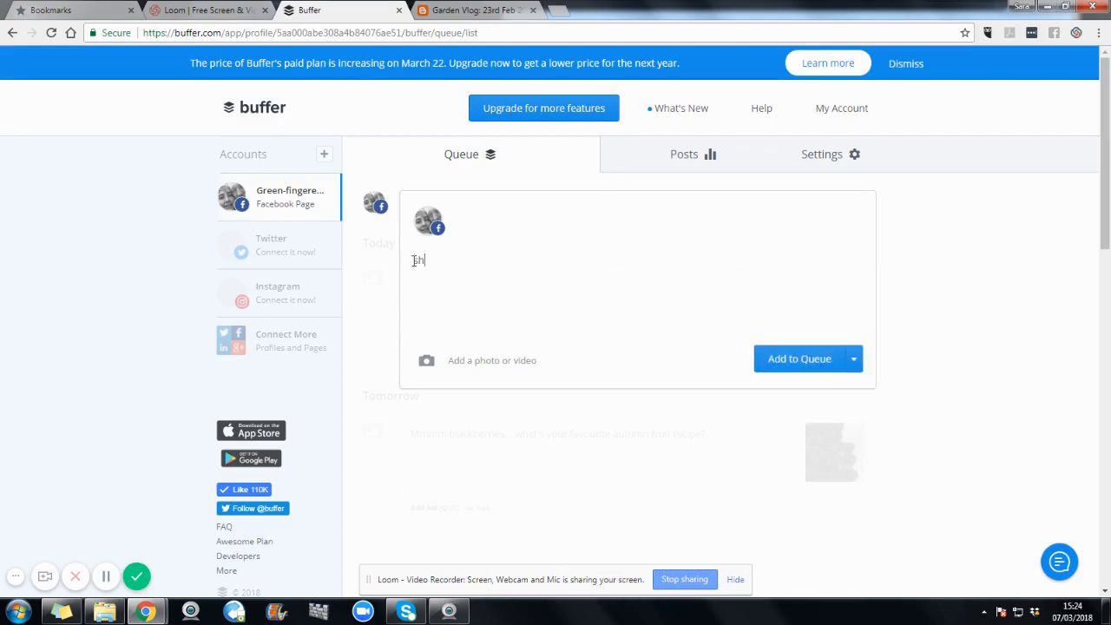
key("BackSpace")
key("BackSpace")
type("new blog pos")
type("t is")
type(" up! ")
type("view at")
key("ctrl+v")
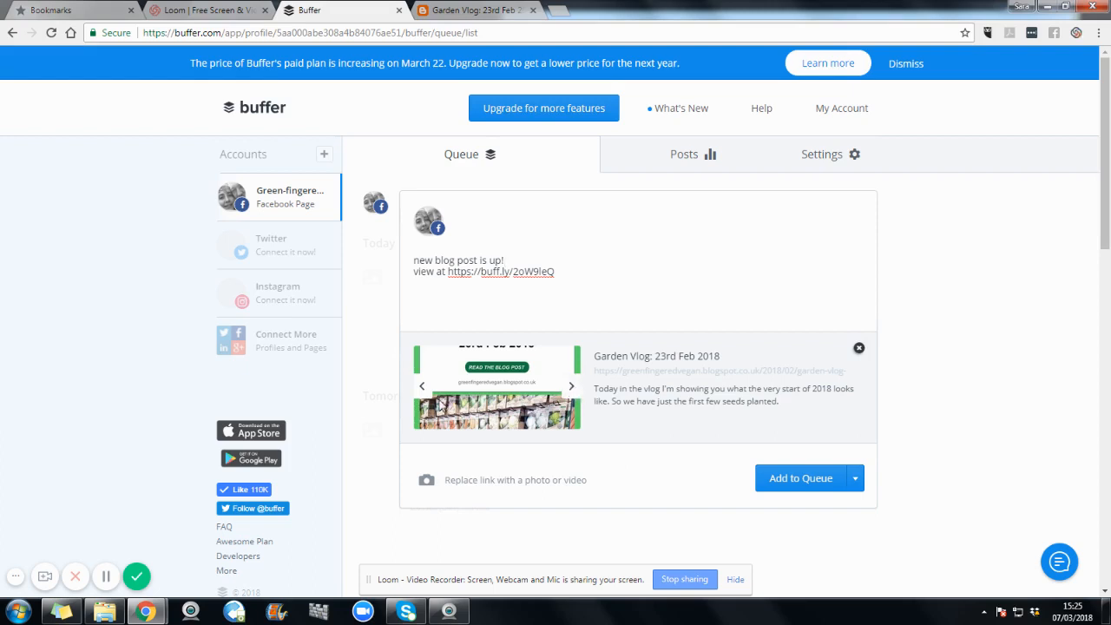
left_click(422, 390)
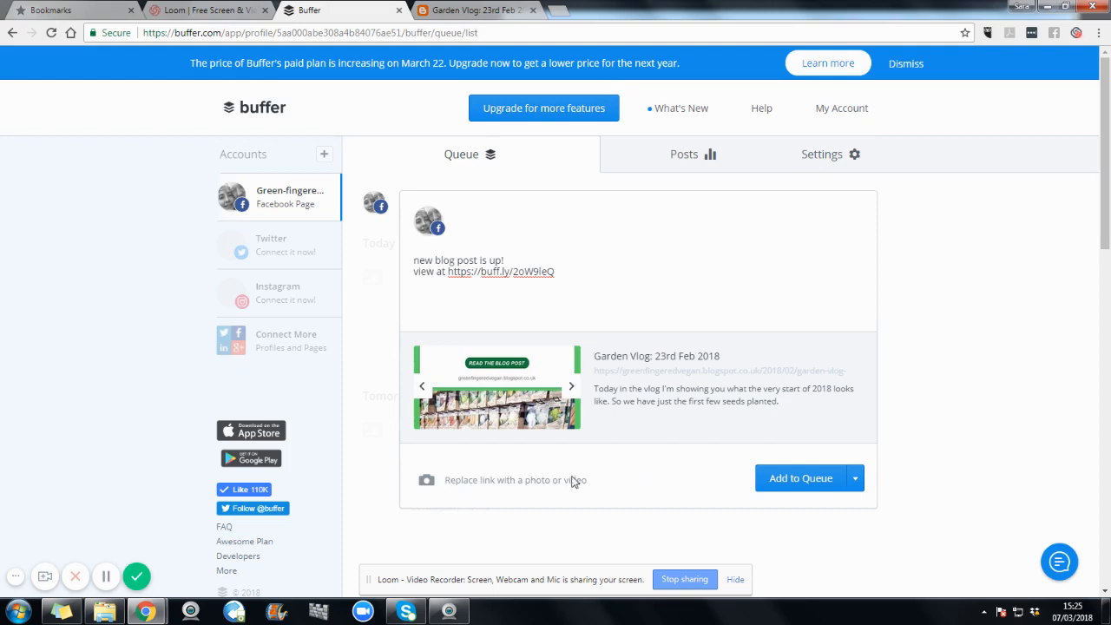
Step: Try to replace the post's link preview with the image file "regrow spring onions from kitchen scraps"
left_click(479, 484)
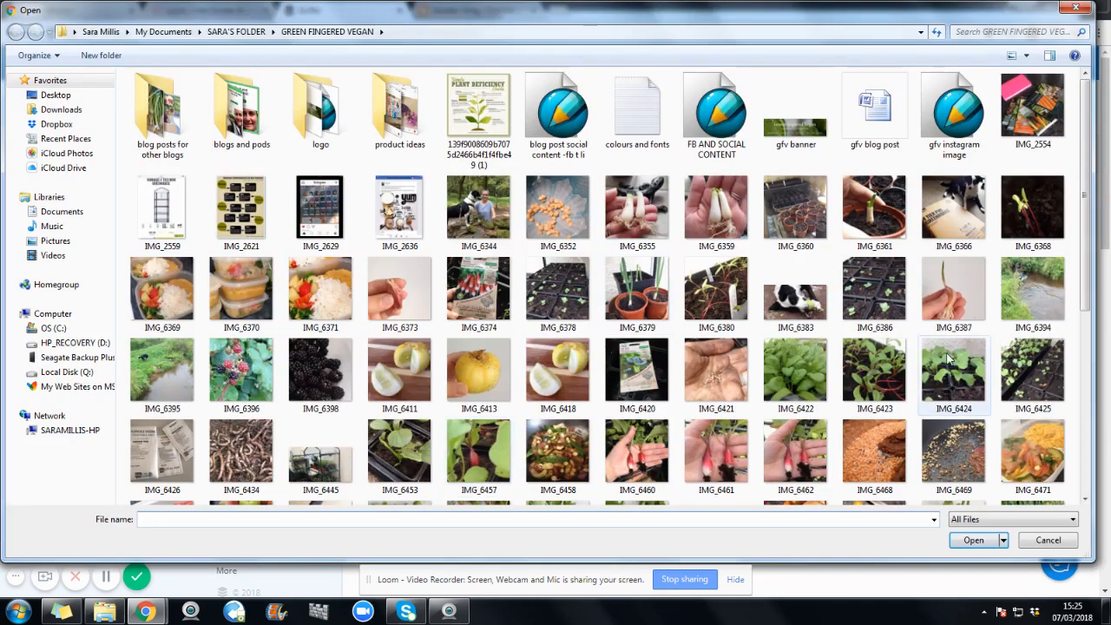
left_click_drag(1085, 291, 1085, 492)
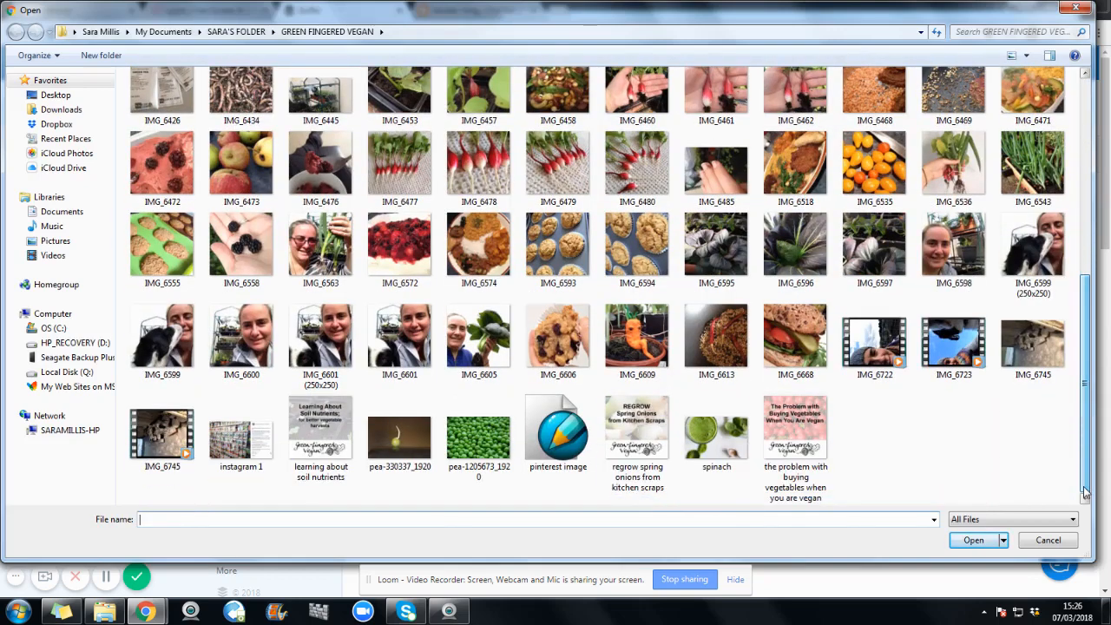
left_click(637, 434)
left_click(974, 541)
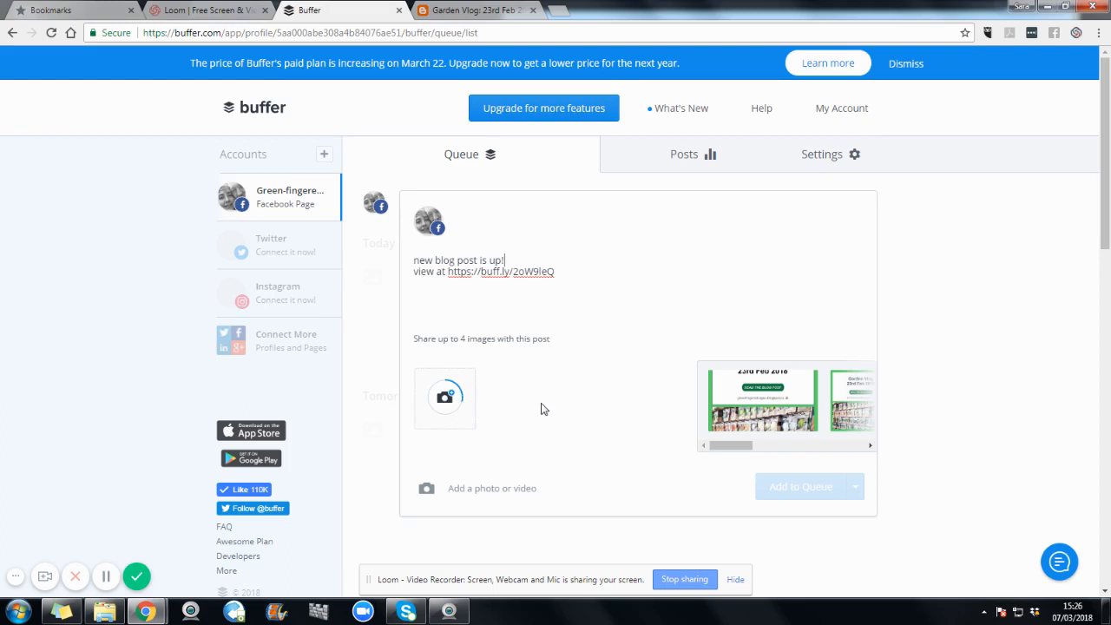
Step: Attach the suggested "Garden Vlog 23rd Feb 2018" image to the post and add the post to the queue
left_click_drag(731, 446, 756, 449)
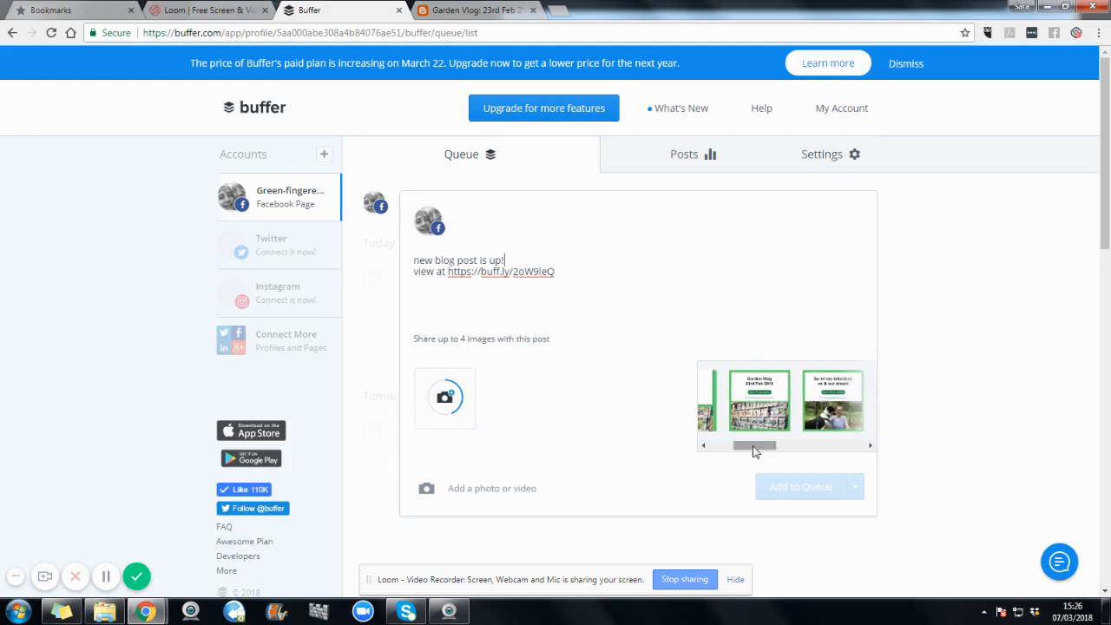
left_click(757, 391)
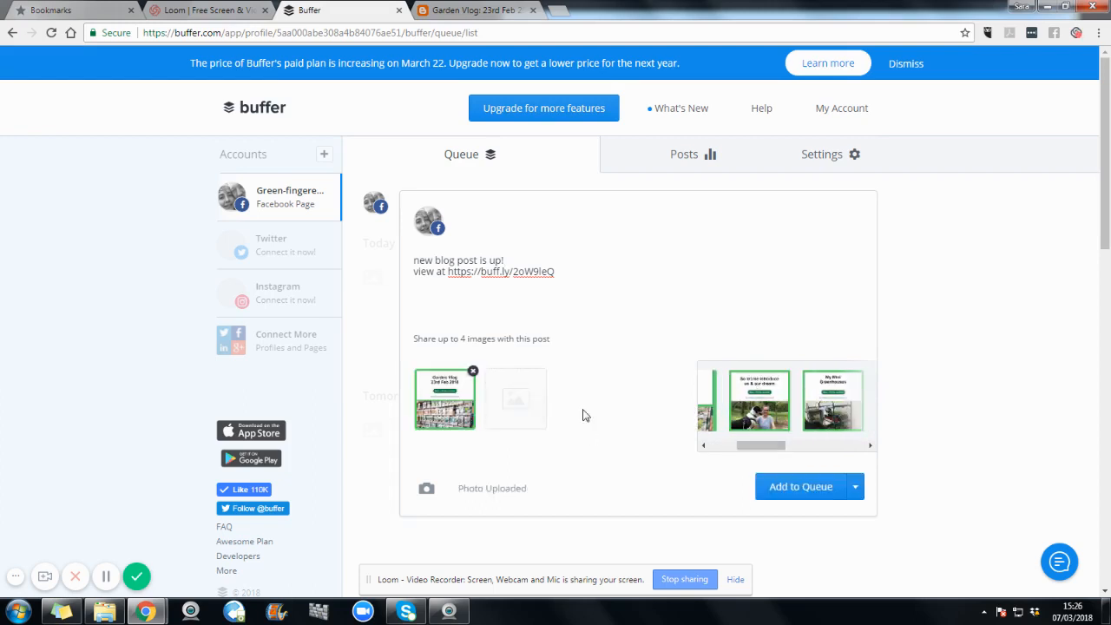
left_click_drag(750, 446, 778, 454)
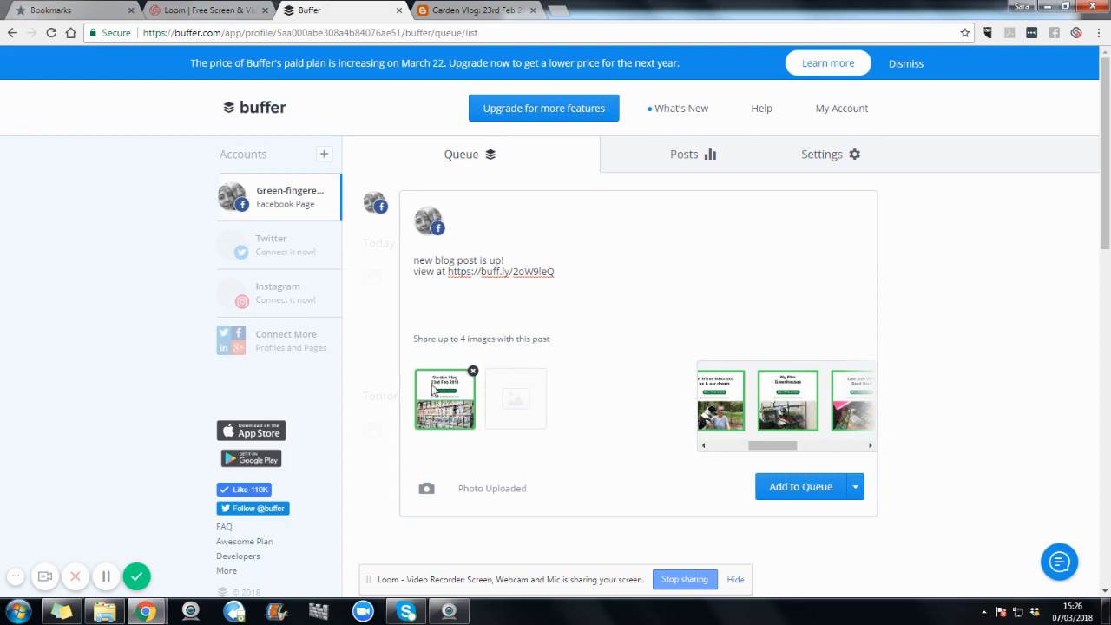
left_click(800, 490)
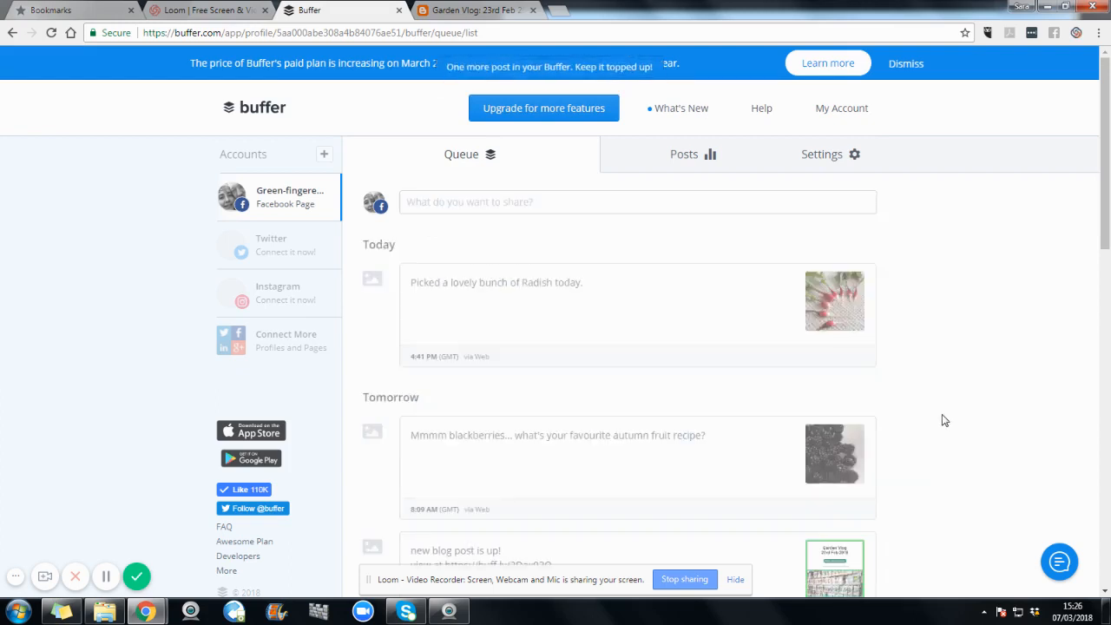
Step: Reorder the "new blog post is up!" post ahead of the blackberries post, and move it to the top of the queue
scroll(944, 421, "down", 3)
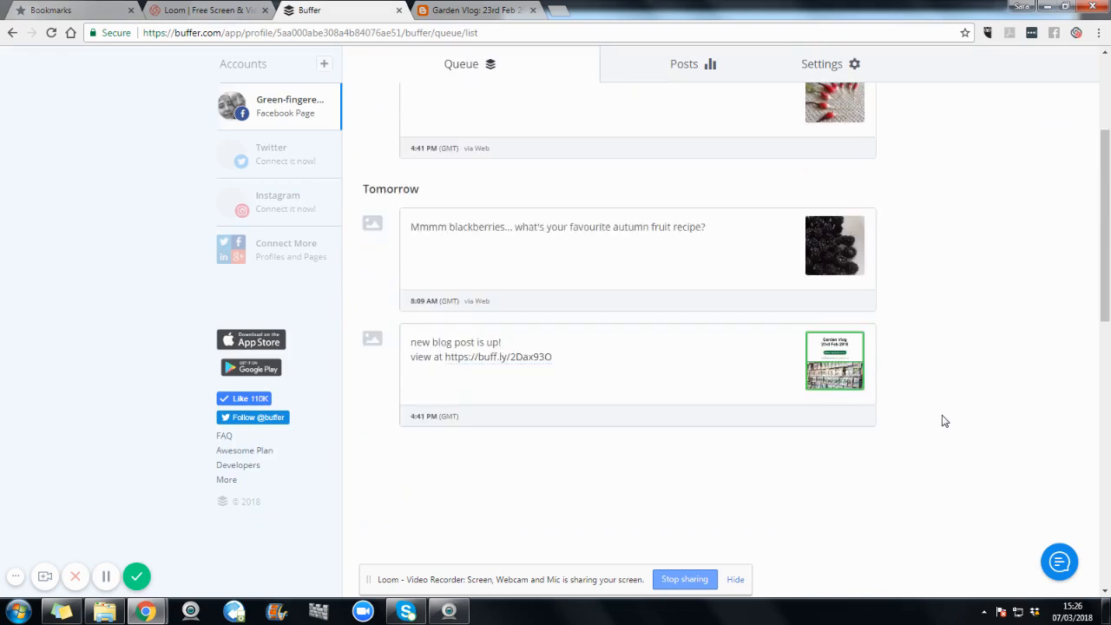
mouse_move(583, 437)
scroll(1002, 418, "up", 2)
scroll(1002, 419, "down", 1)
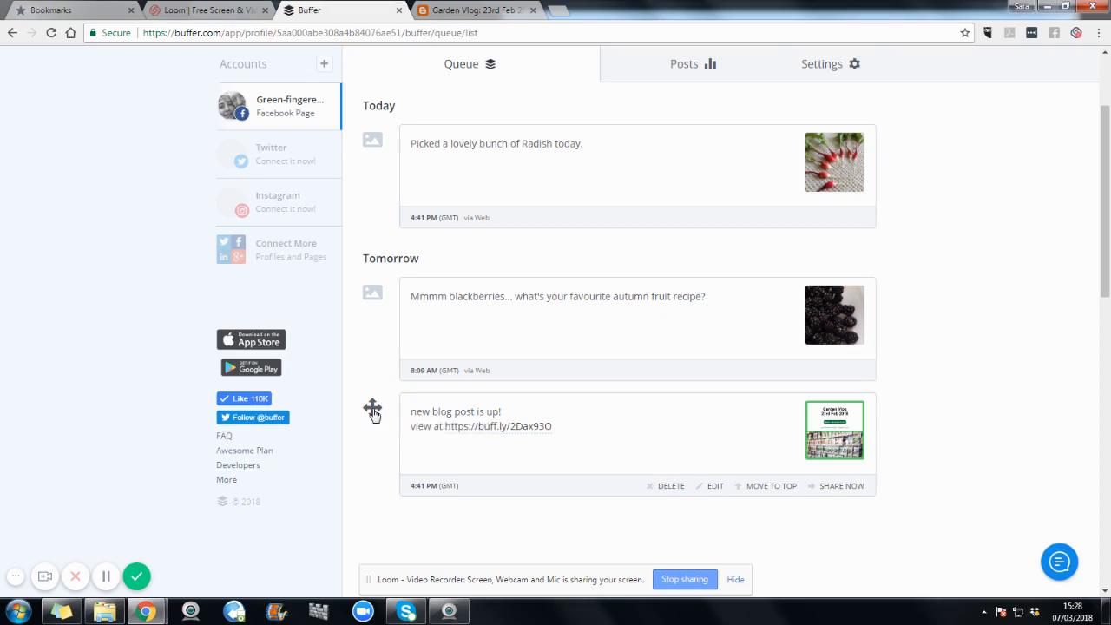
left_click_drag(373, 413, 382, 257)
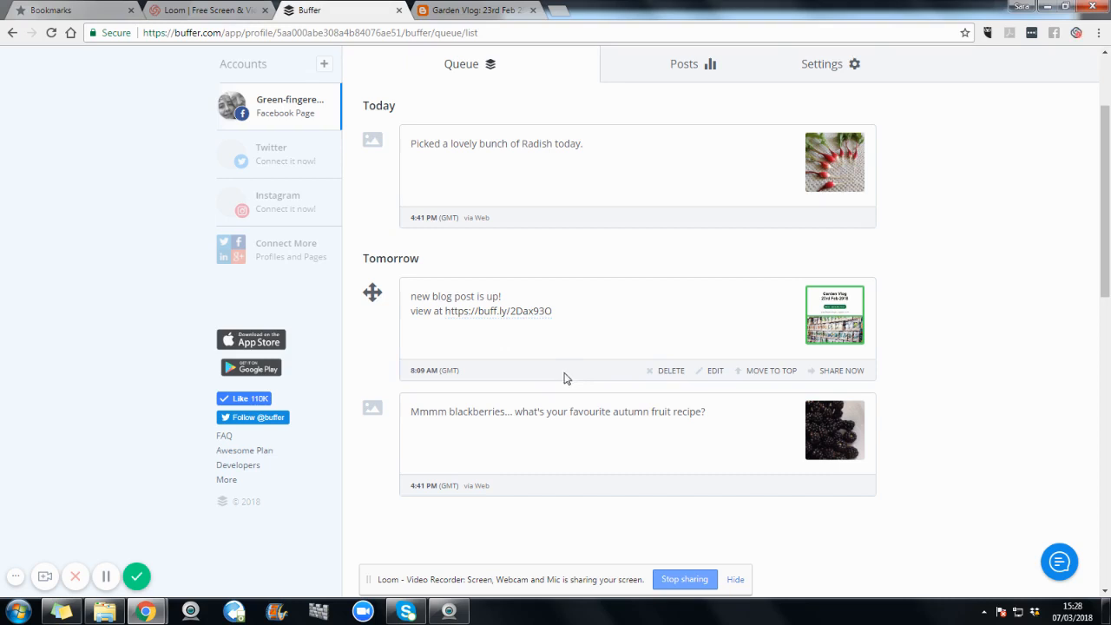
left_click(766, 380)
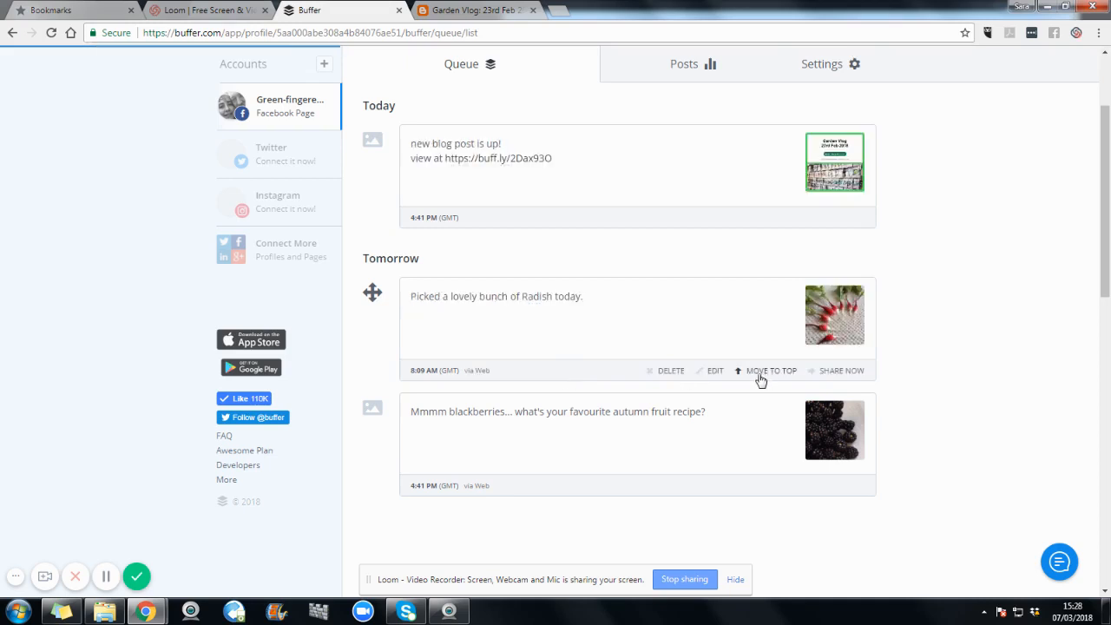
Step: View the edit options of the "Picked a lovely bunch of Radish today." post without saving, and delete that post from the queue
left_click(711, 375)
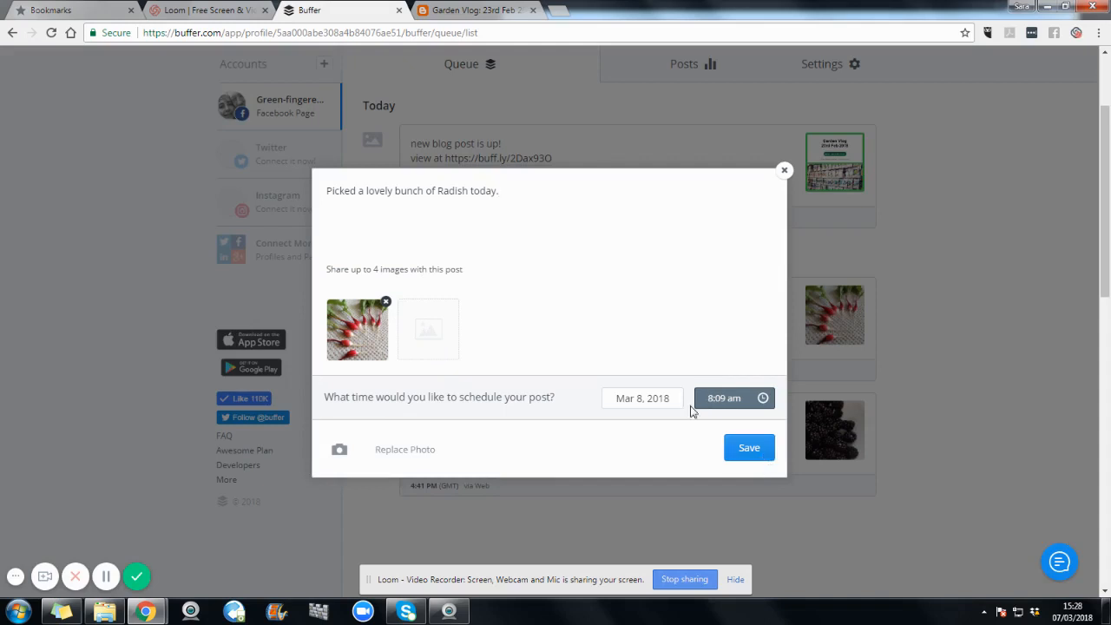
left_click(784, 171)
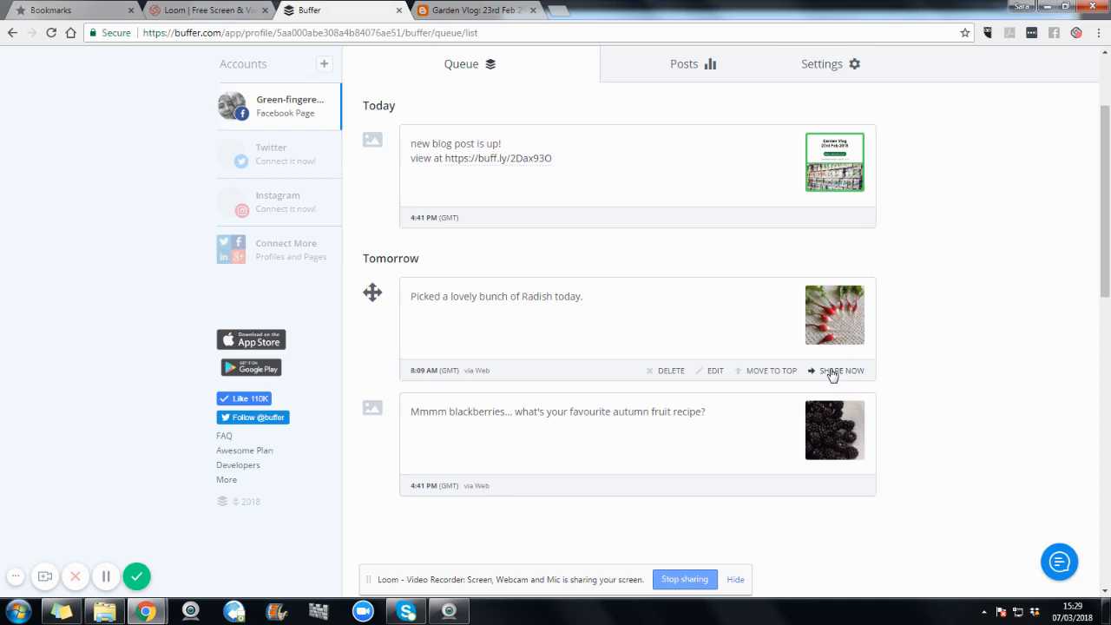
left_click(677, 375)
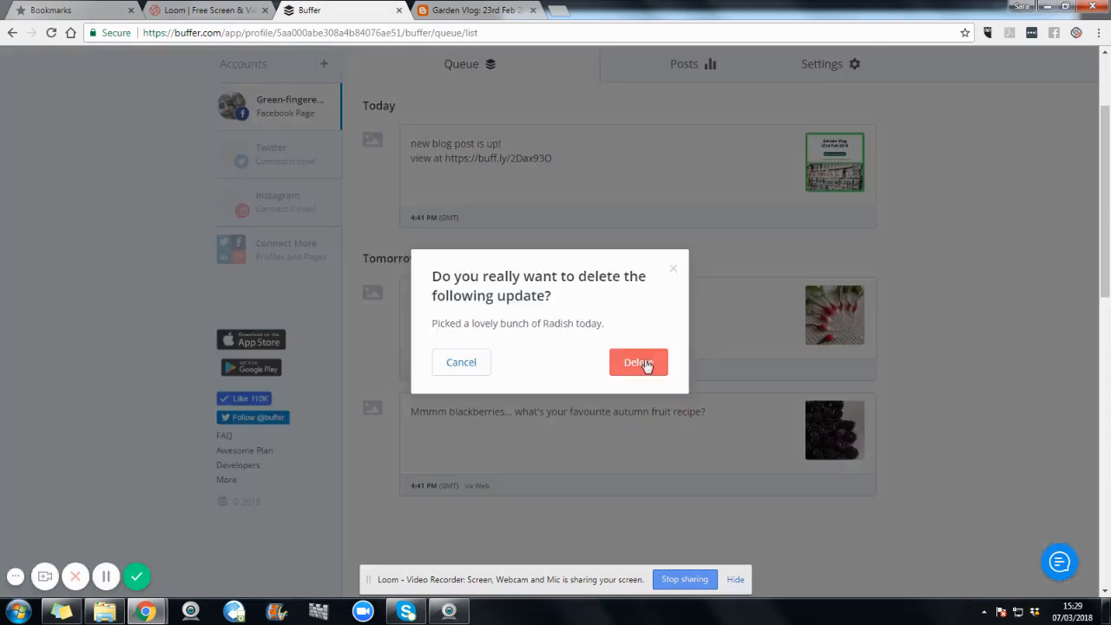
left_click(645, 363)
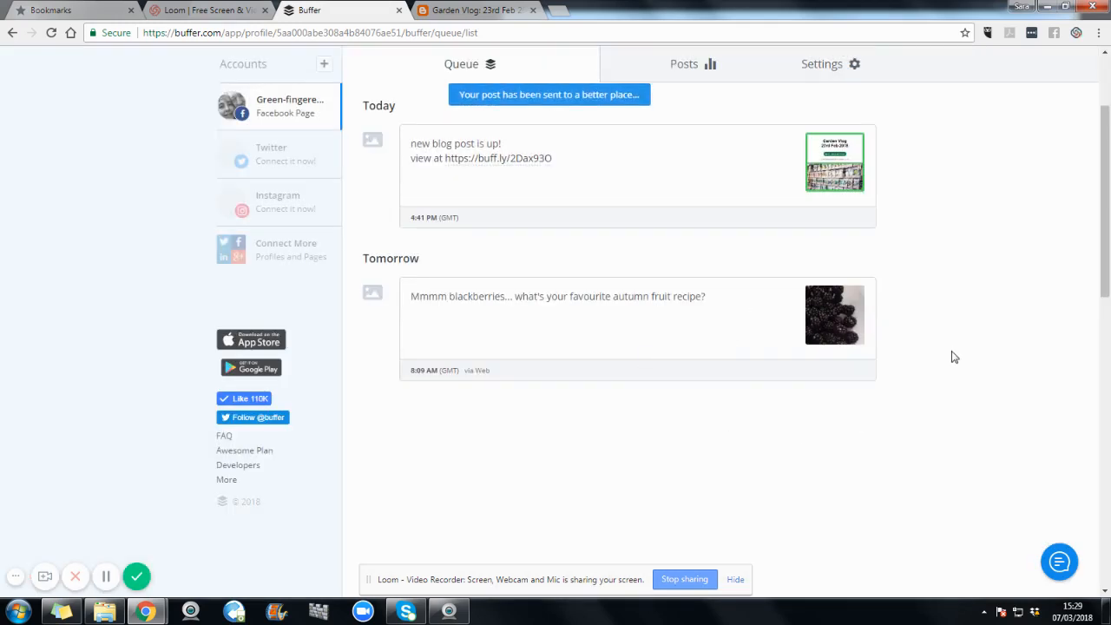
mouse_move(859, 326)
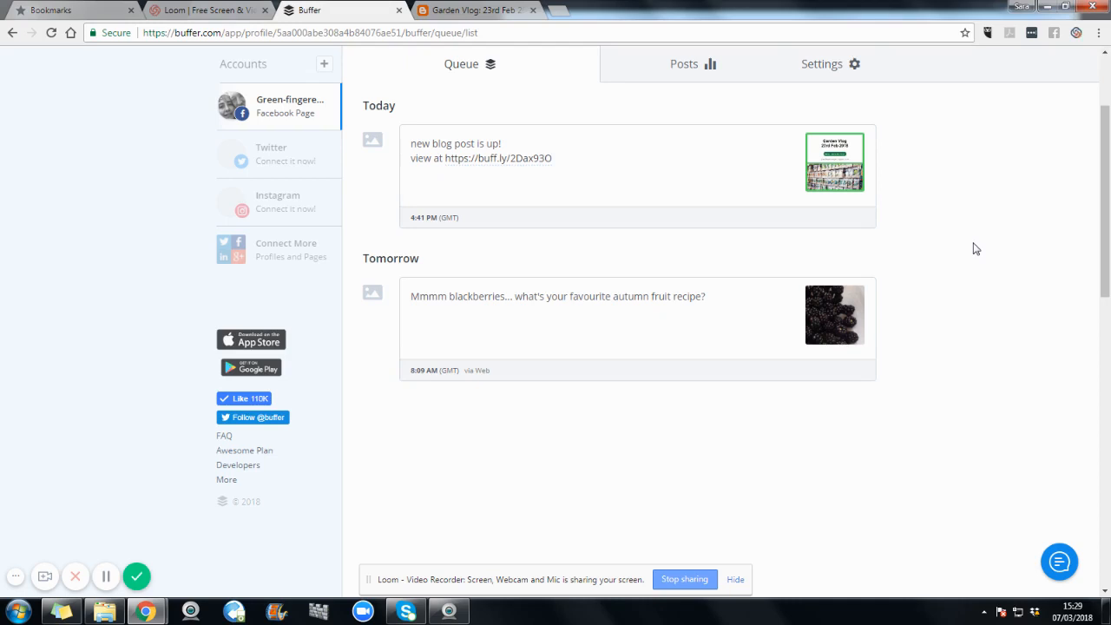
scroll(973, 299, "up", 1)
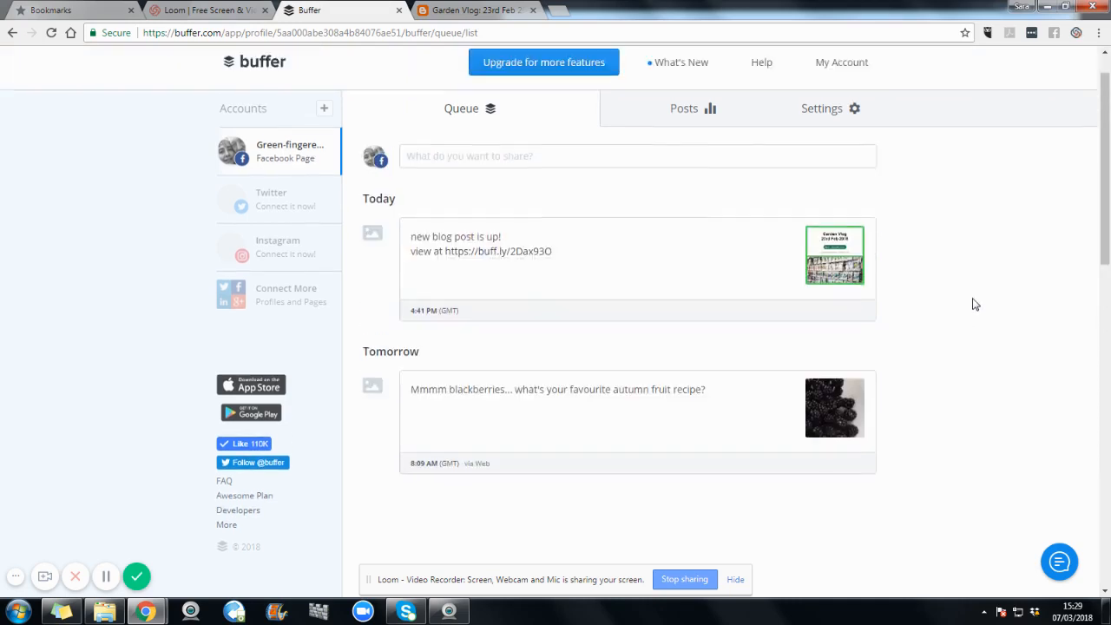